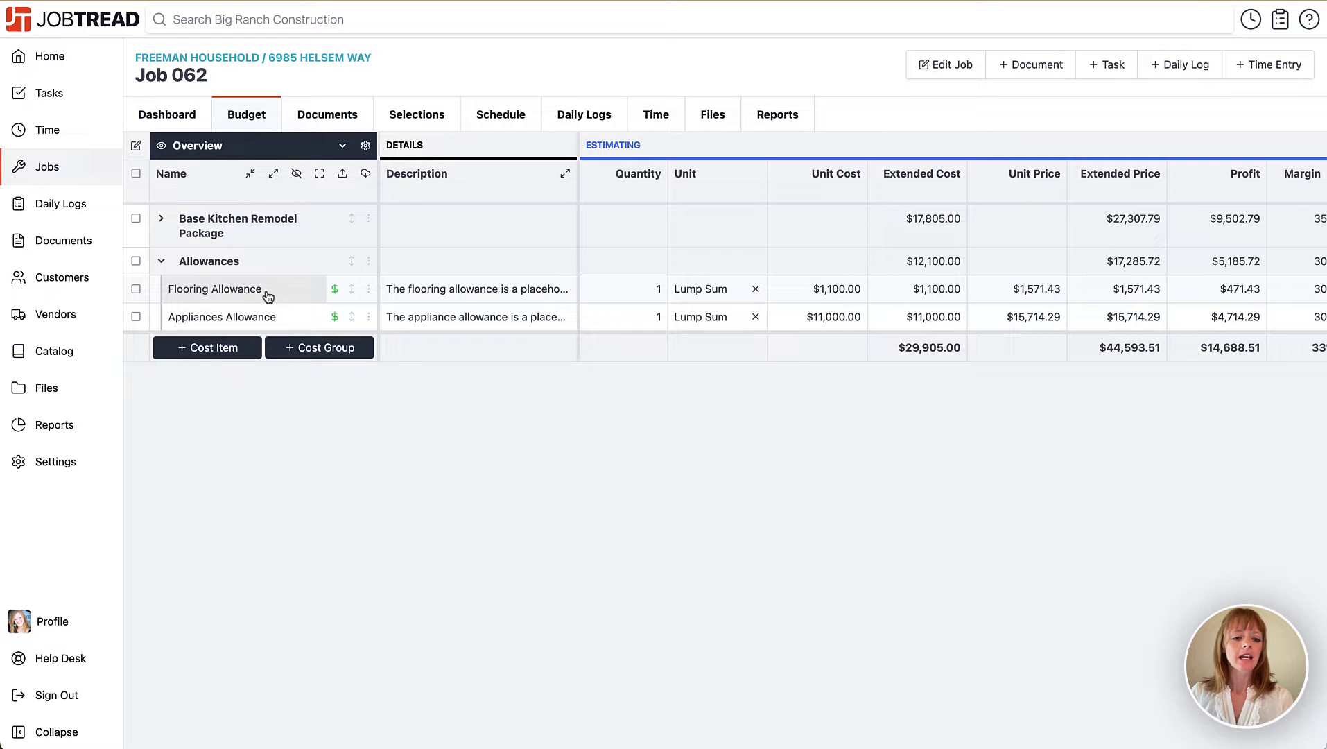
# Open the Flooring Allowance cost item's details and examine its allowance settings.
pyautogui.click(369, 290)
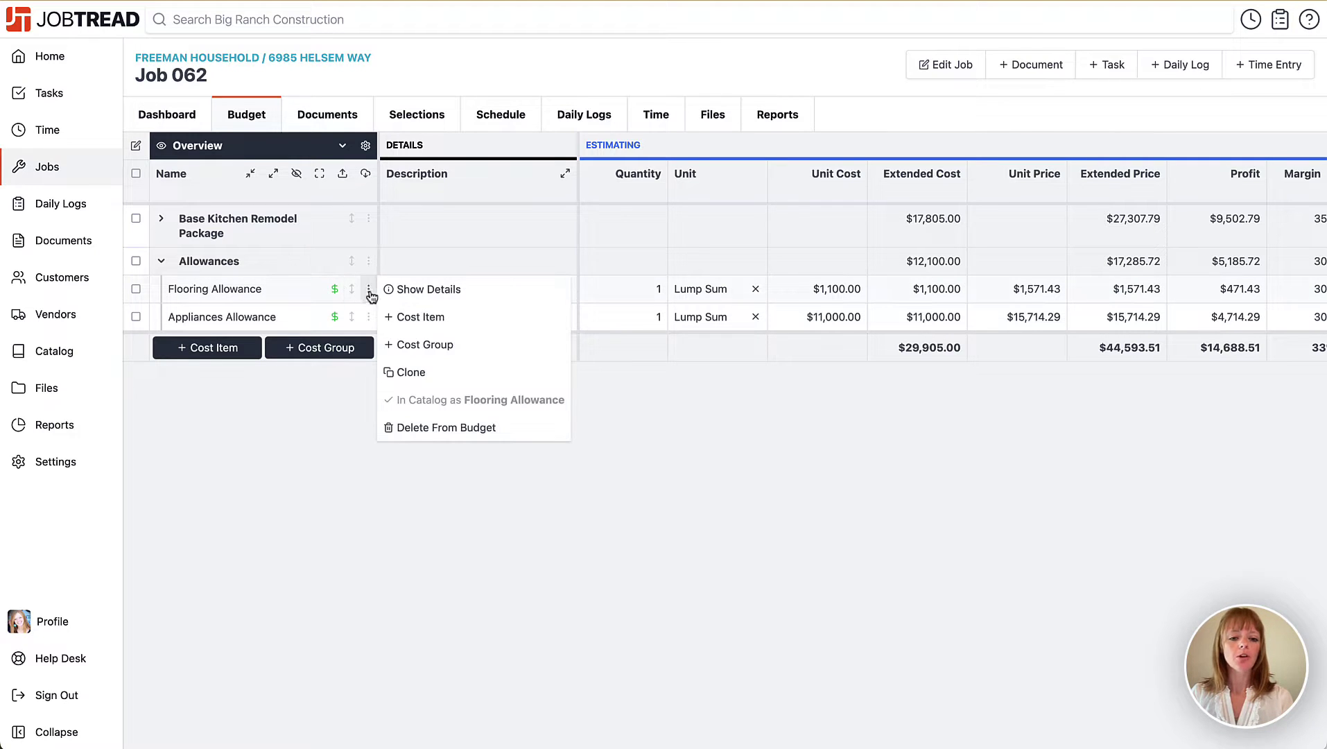
pyautogui.click(449, 291)
pyautogui.scroll(-3, 1179, 471)
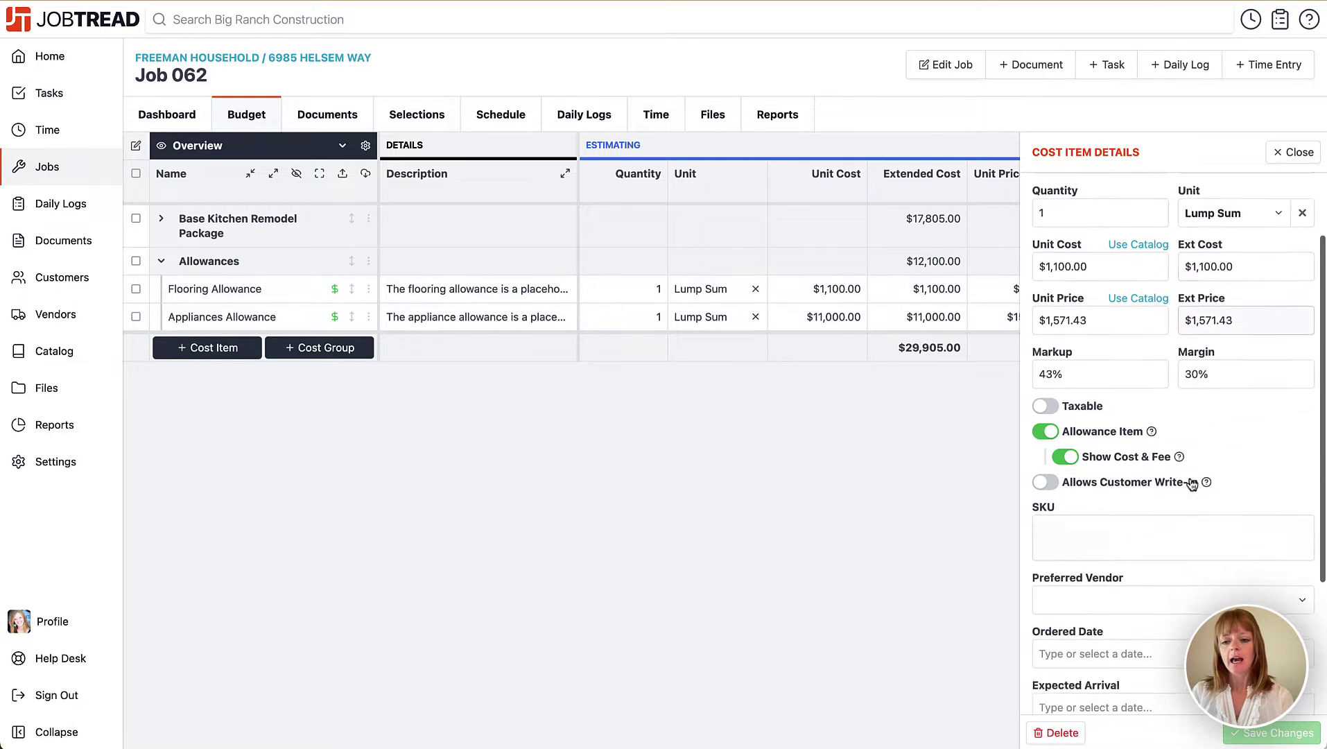
pyautogui.scroll(-1, 1192, 483)
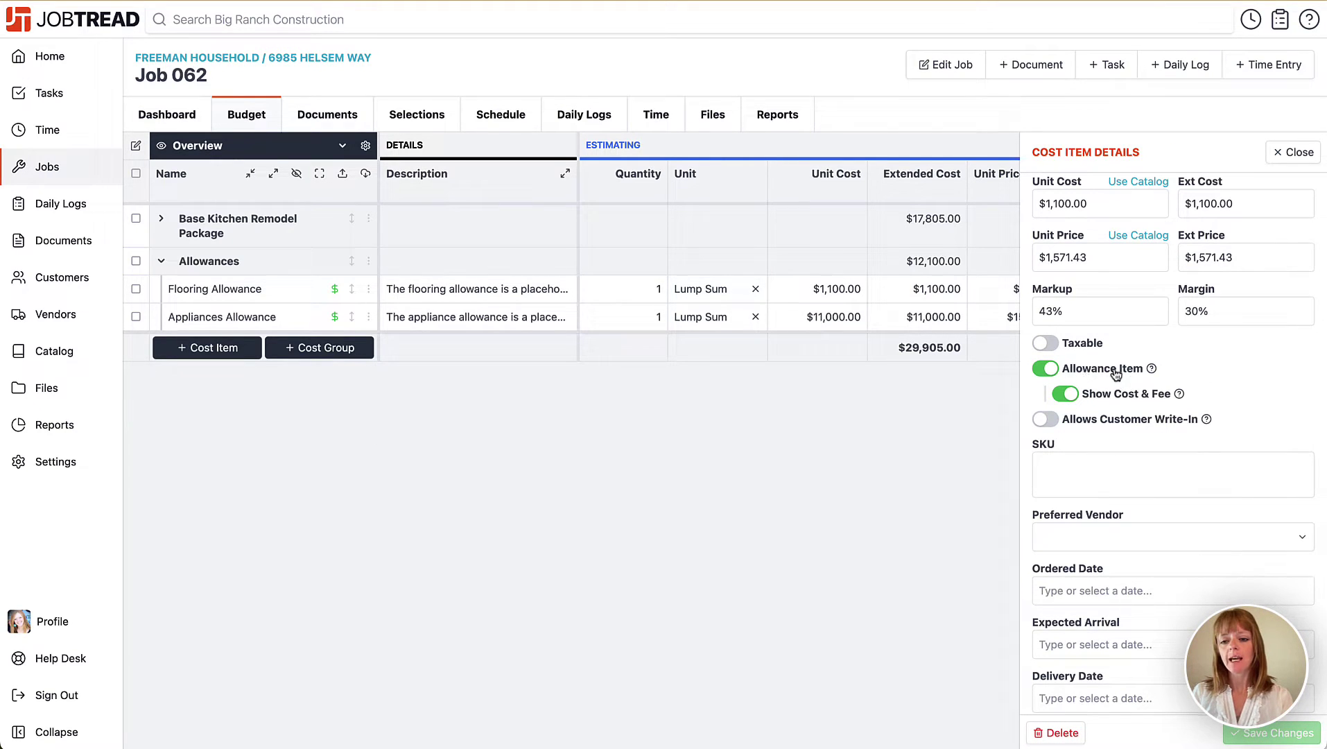
# Switch the Flooring Allowance's Show Cost & Fee option off and back on, and close the item's details.
pyautogui.click(1068, 395)
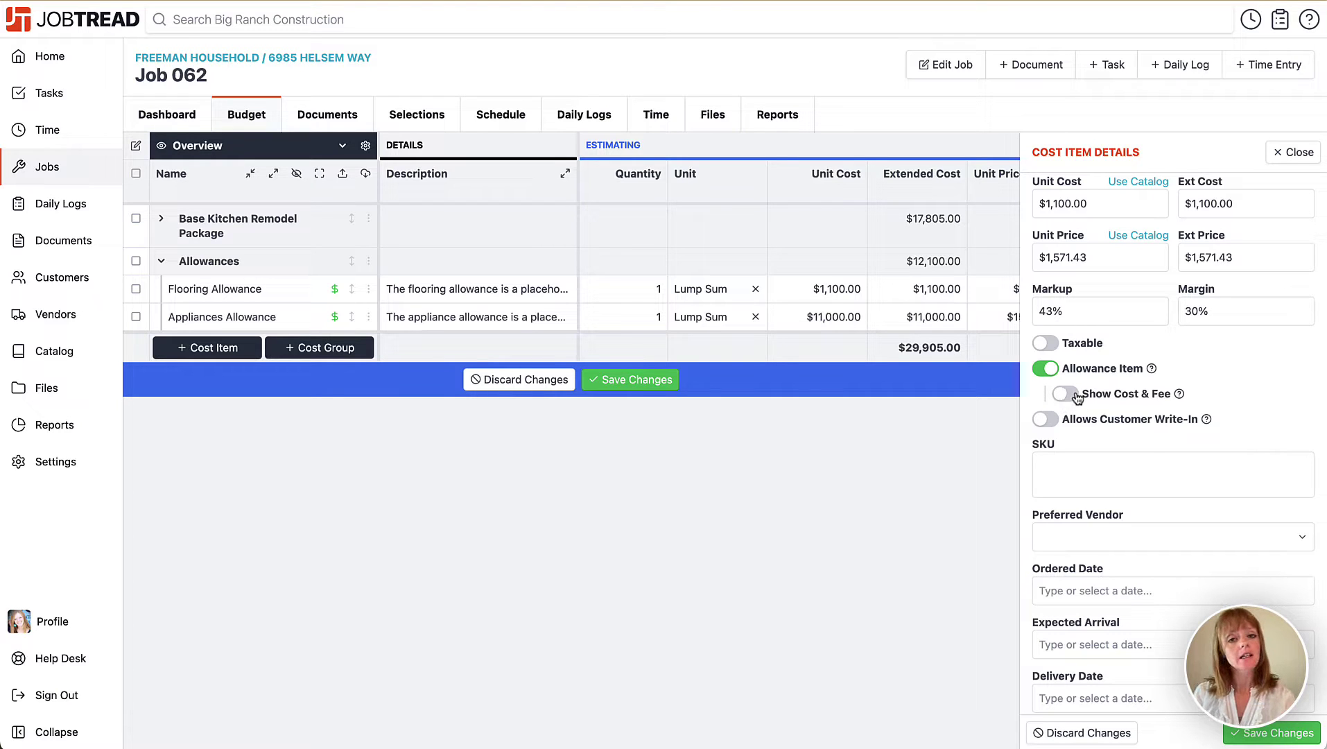
pyautogui.click(1075, 395)
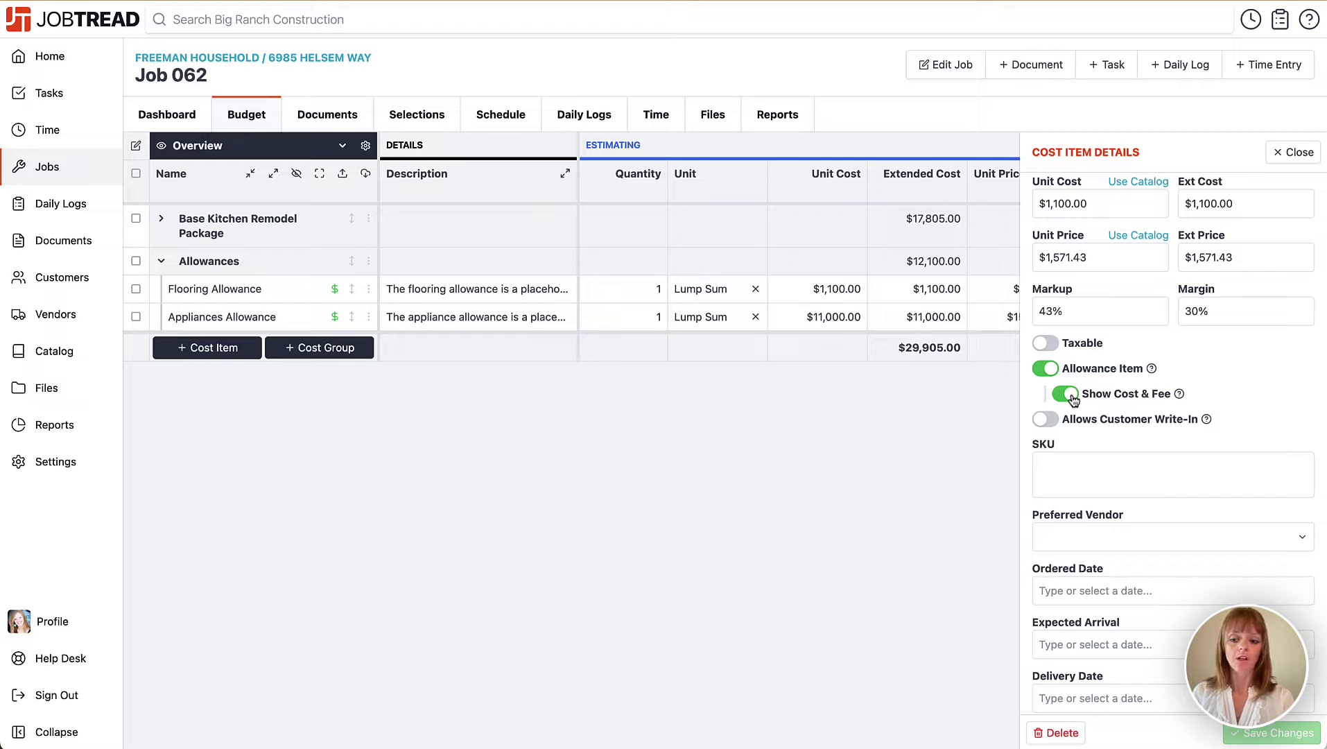
pyautogui.click(1299, 154)
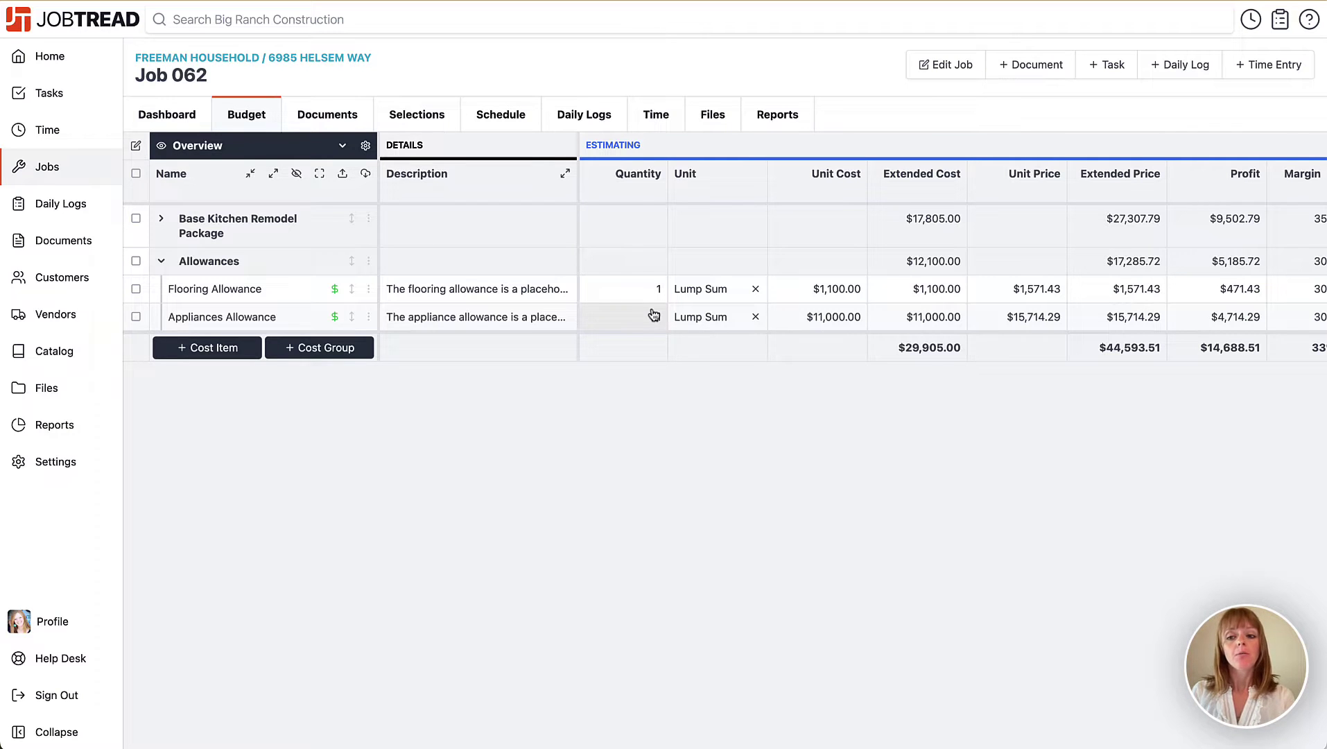
# Create a proposal for the job that excludes the Base Kitchen Remodel Package and includes only the Flooring and Appliances Allowances.
pyautogui.hscroll(5, 653, 316)
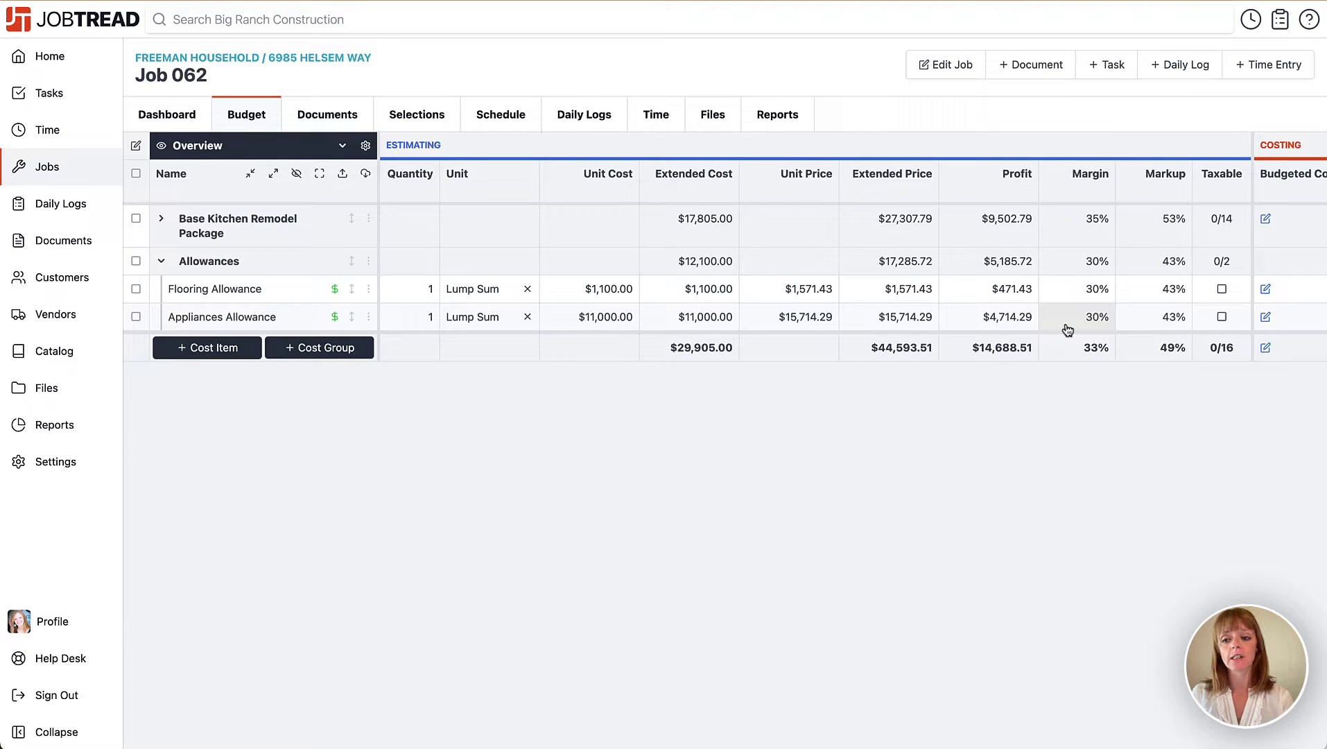
pyautogui.hscroll(-3, 1068, 330)
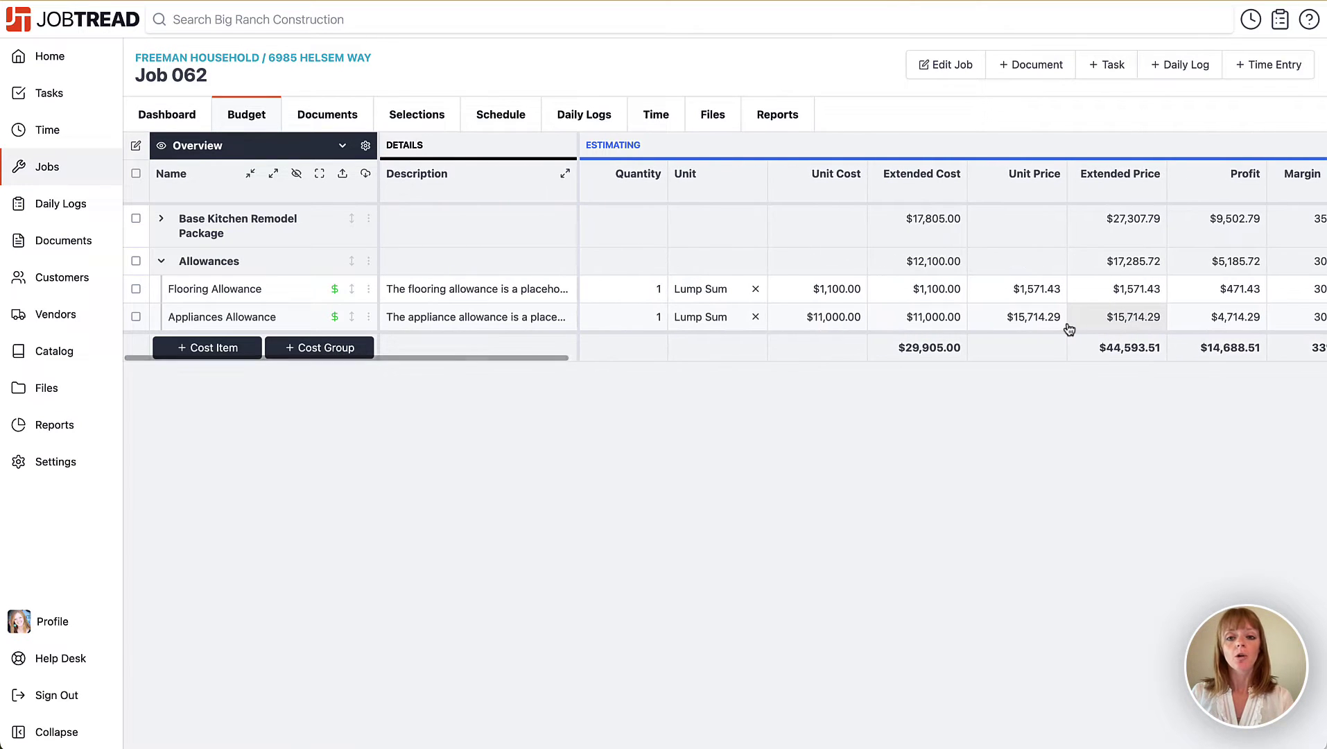
pyautogui.click(1036, 65)
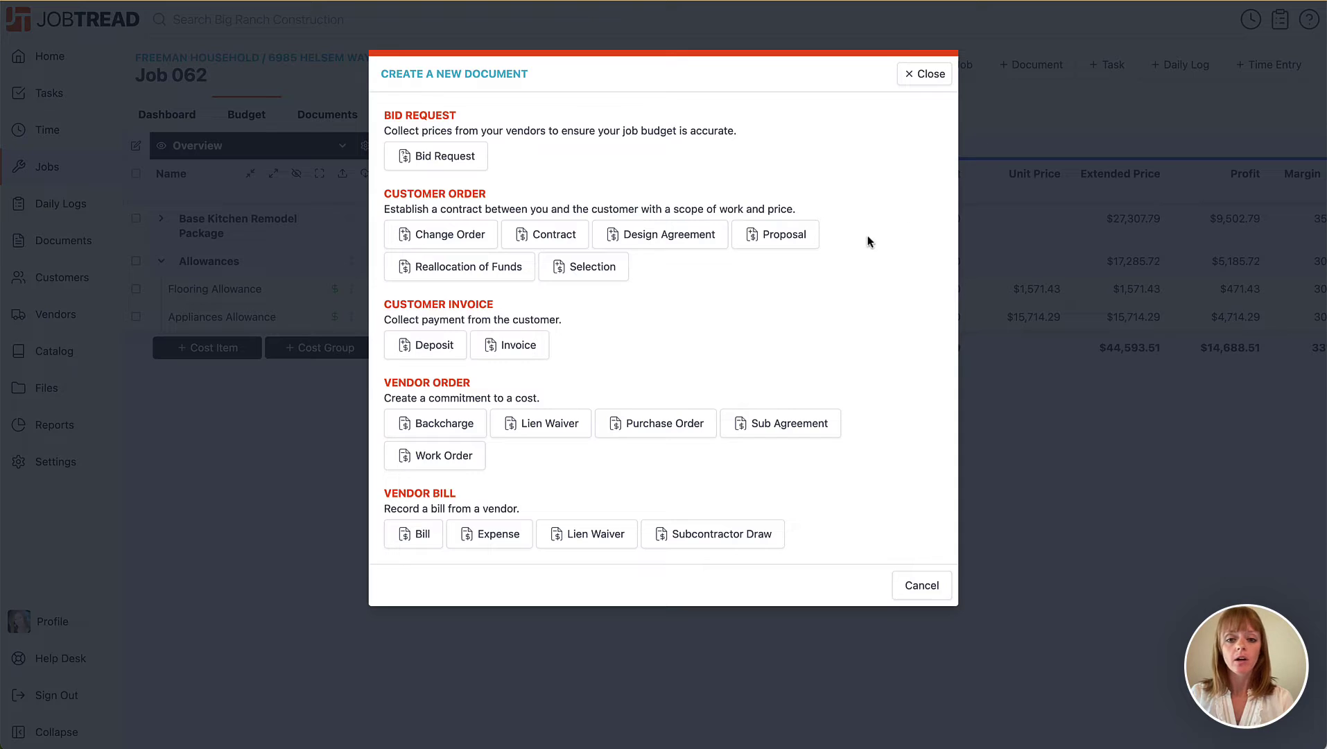
pyautogui.click(783, 235)
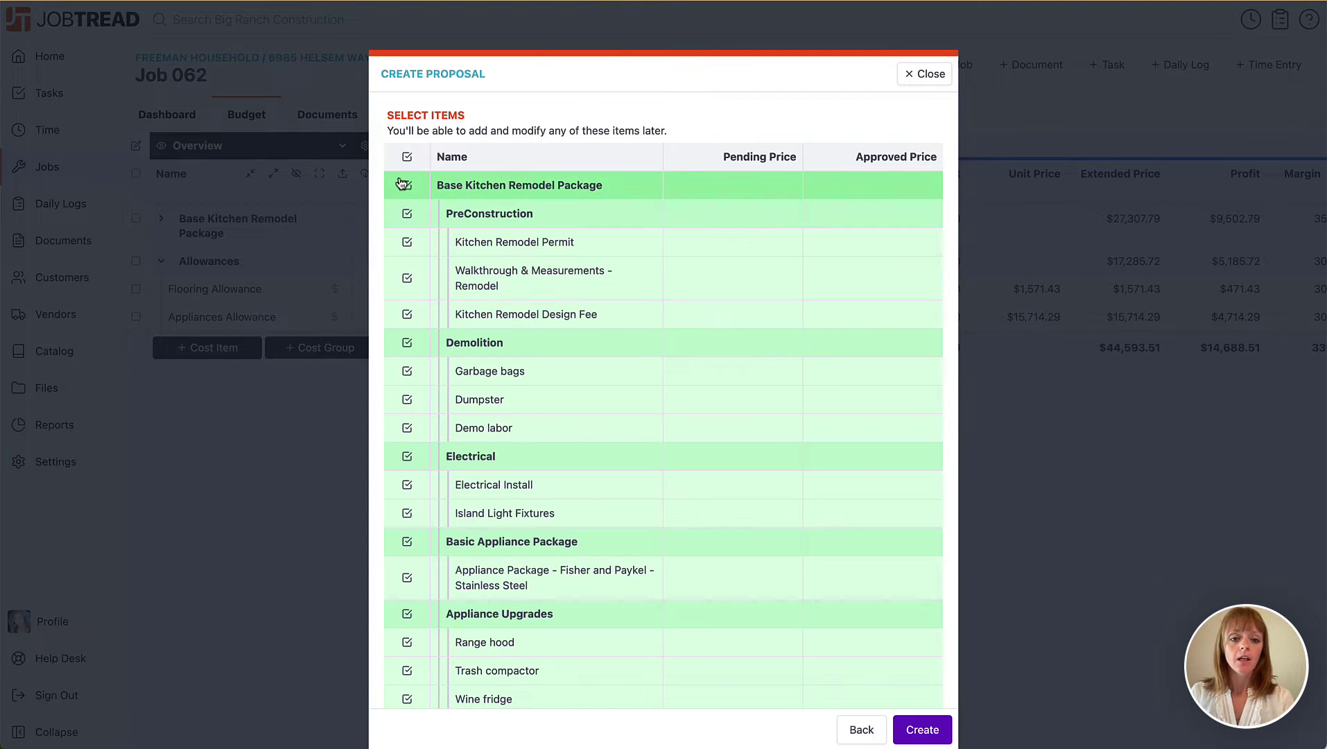
pyautogui.click(407, 185)
pyautogui.scroll(-3, 405, 468)
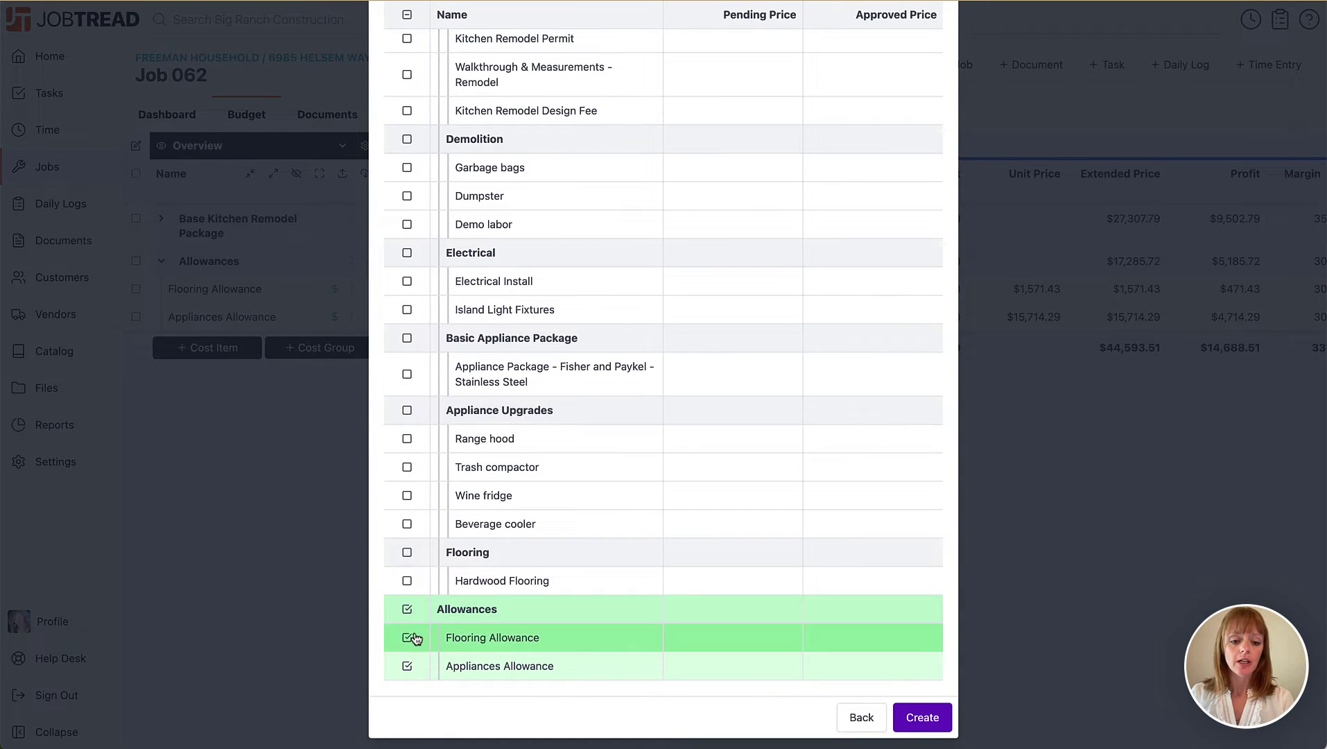
pyautogui.click(913, 719)
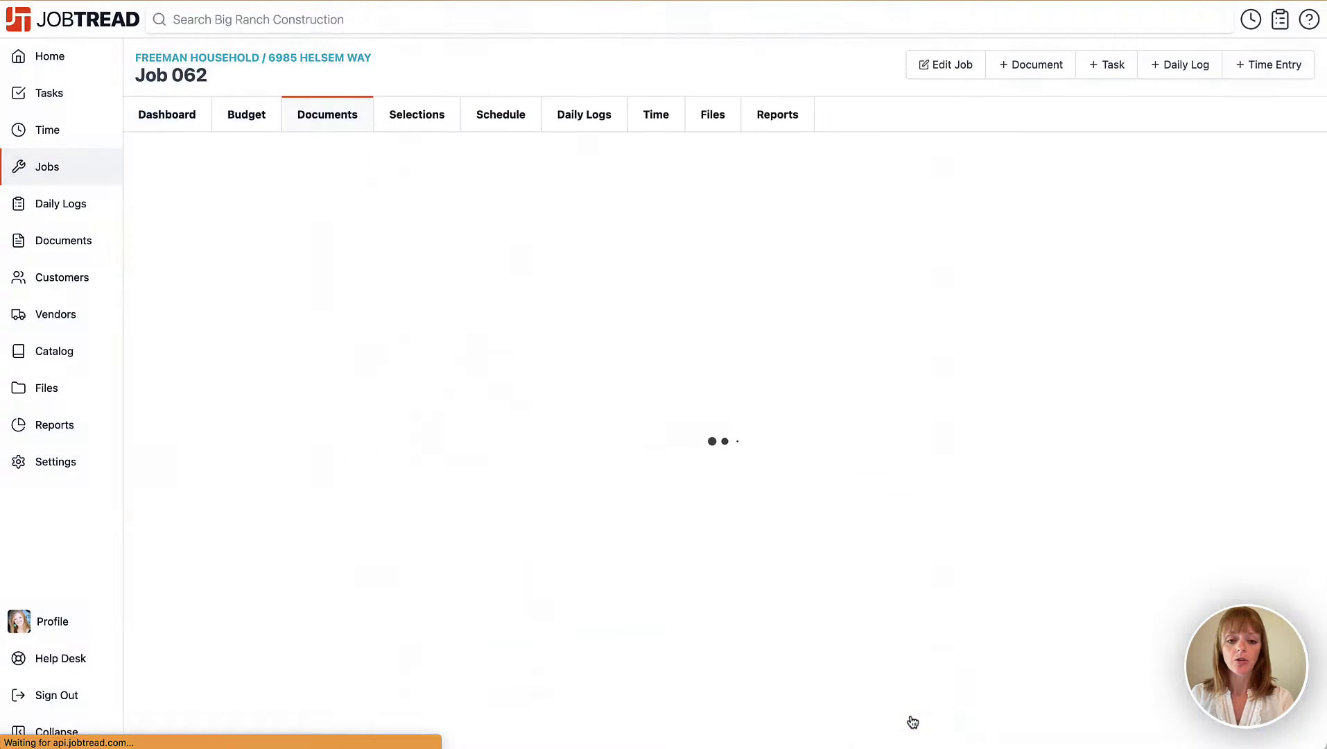
# Mark the draft allowances proposal as approved without an approval message.
pyautogui.scroll(-1, 863, 703)
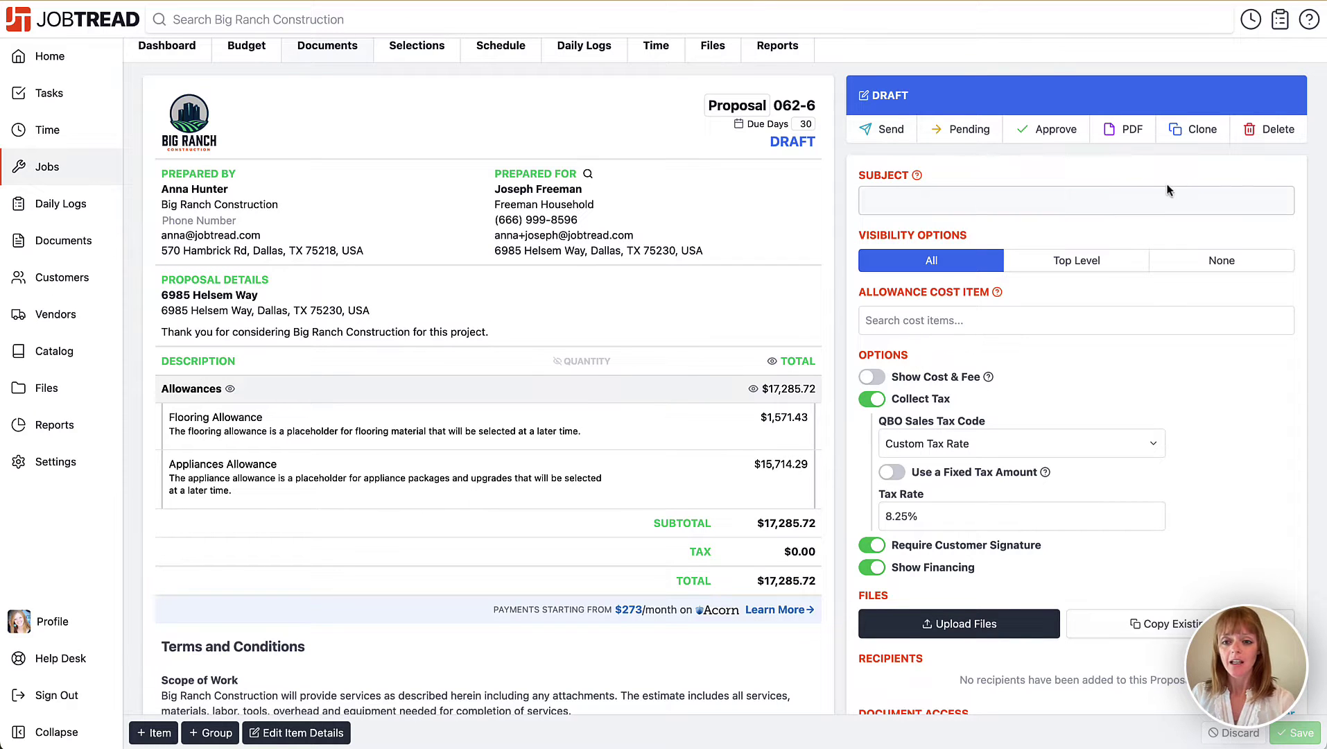
pyautogui.click(1043, 131)
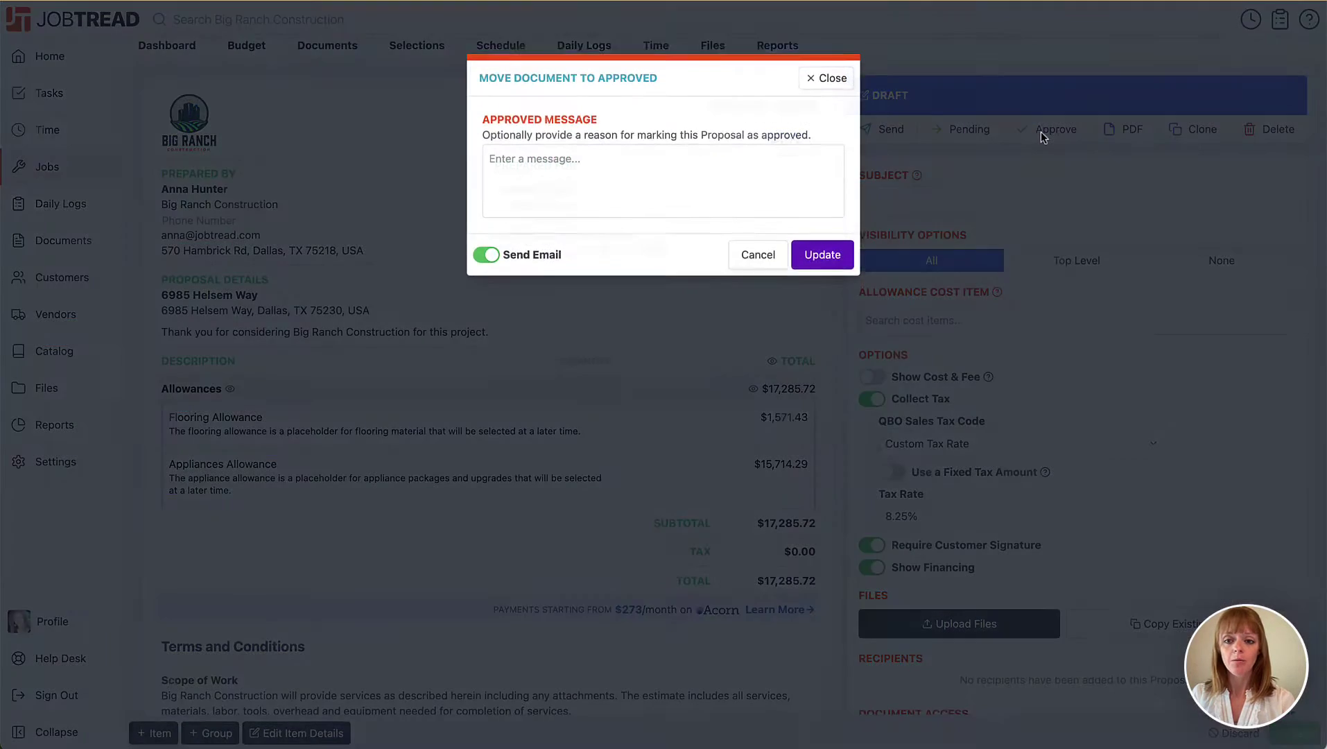
pyautogui.click(813, 253)
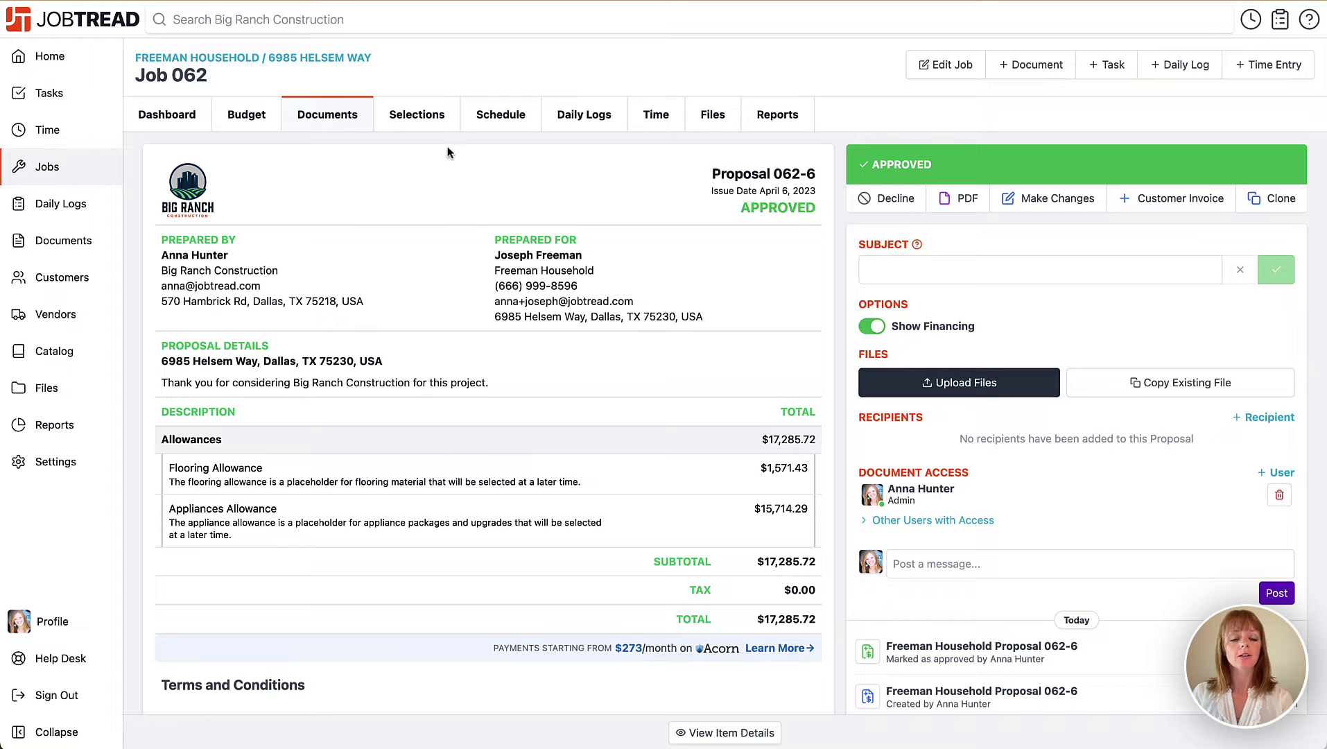
# Open the job's selections and review the package and upgrade options in the Appliance Selections document.
pyautogui.click(409, 119)
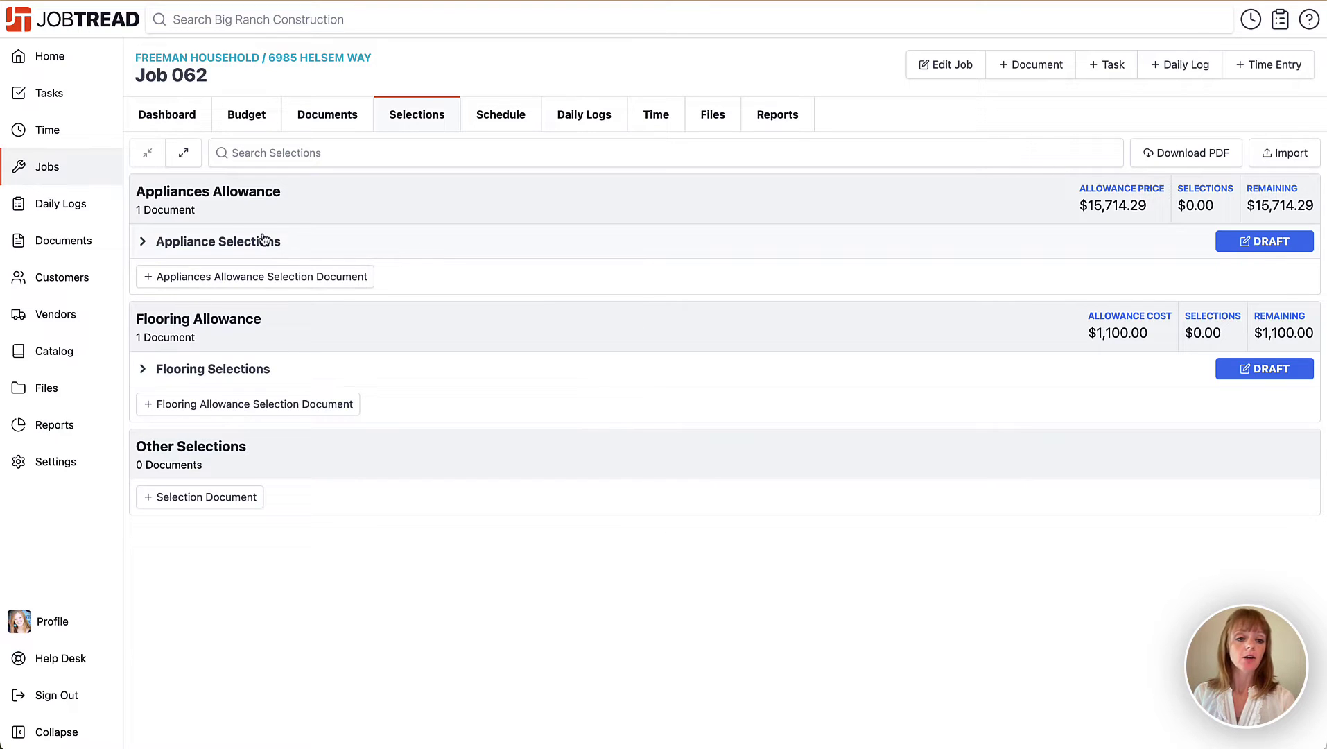
pyautogui.click(143, 247)
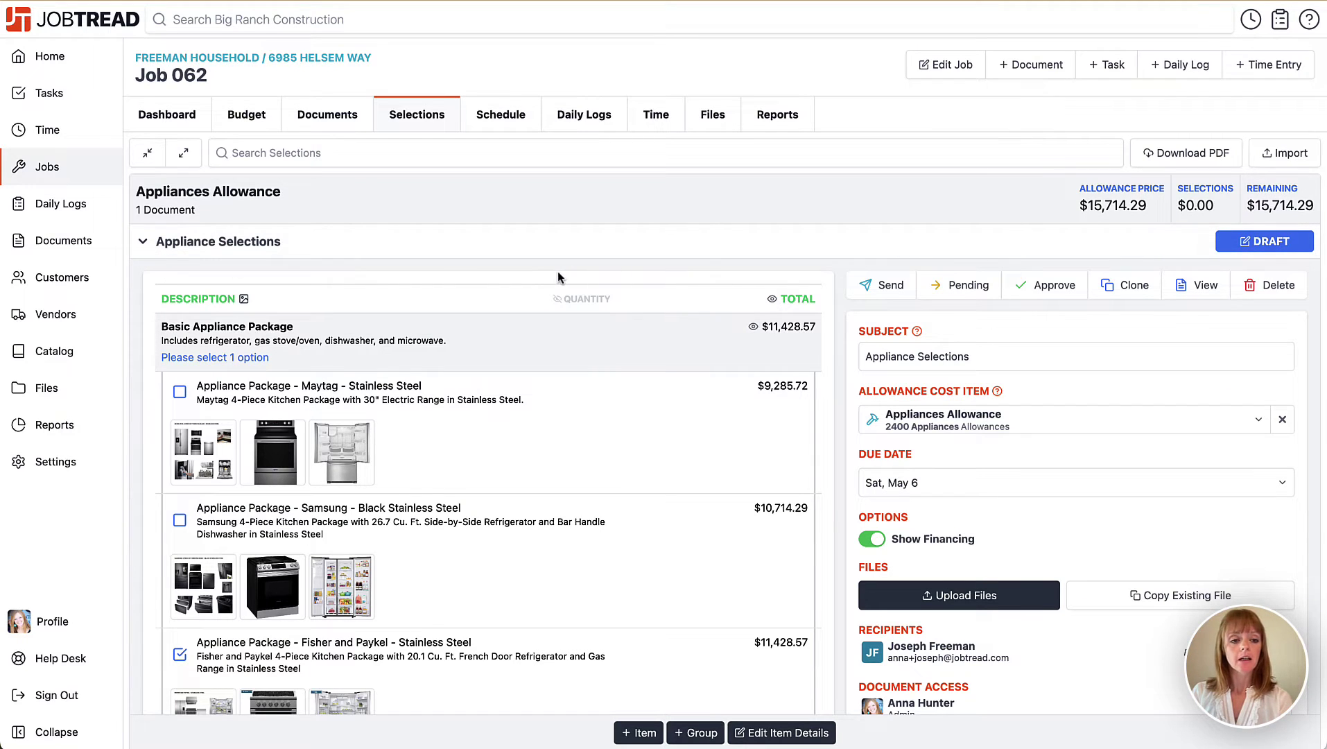
pyautogui.scroll(-5, 559, 277)
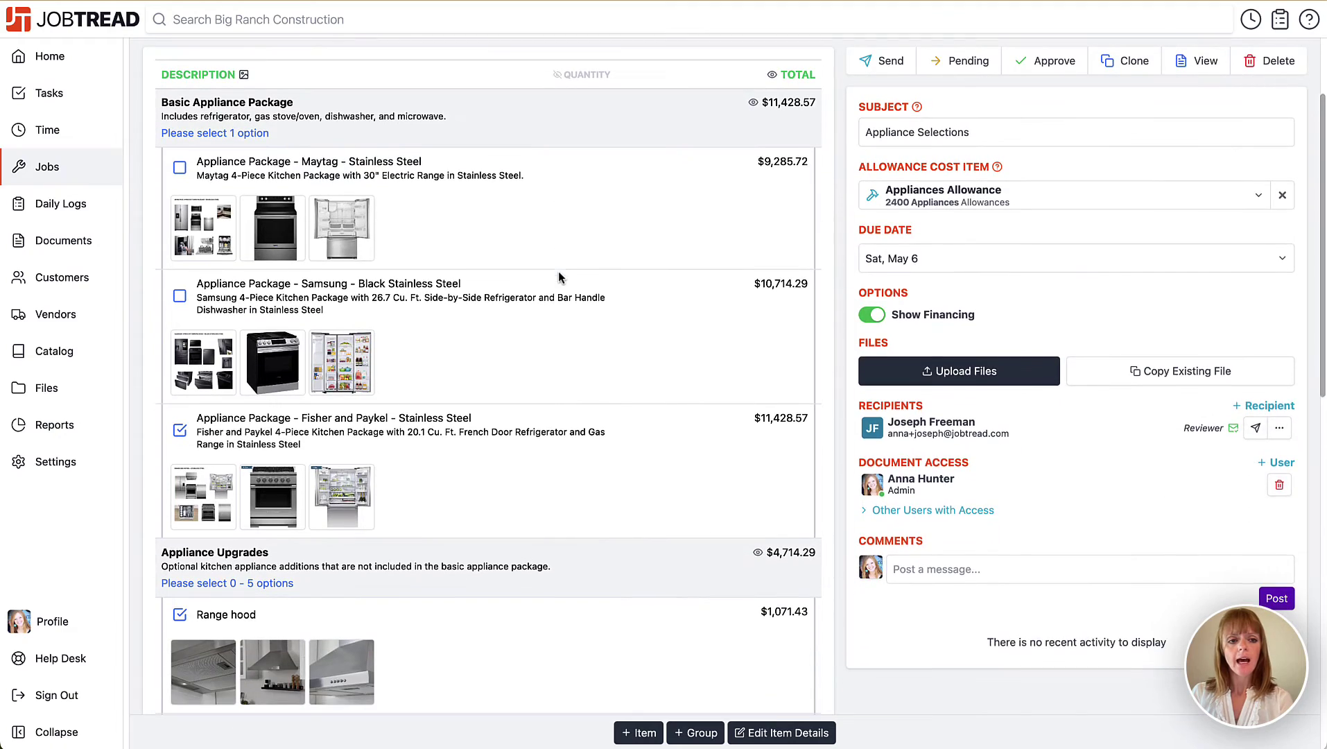
pyautogui.scroll(3, 559, 277)
pyautogui.scroll(-5, 559, 277)
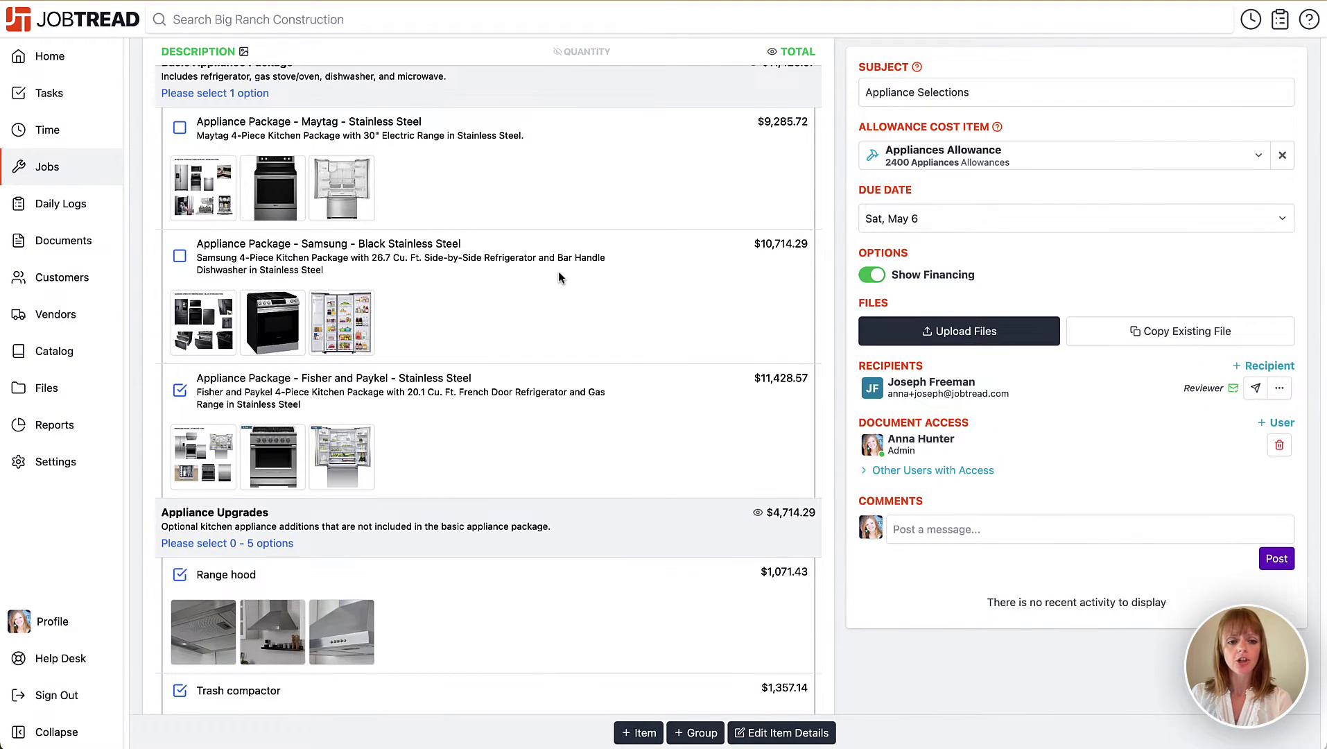
pyautogui.scroll(-7, 559, 277)
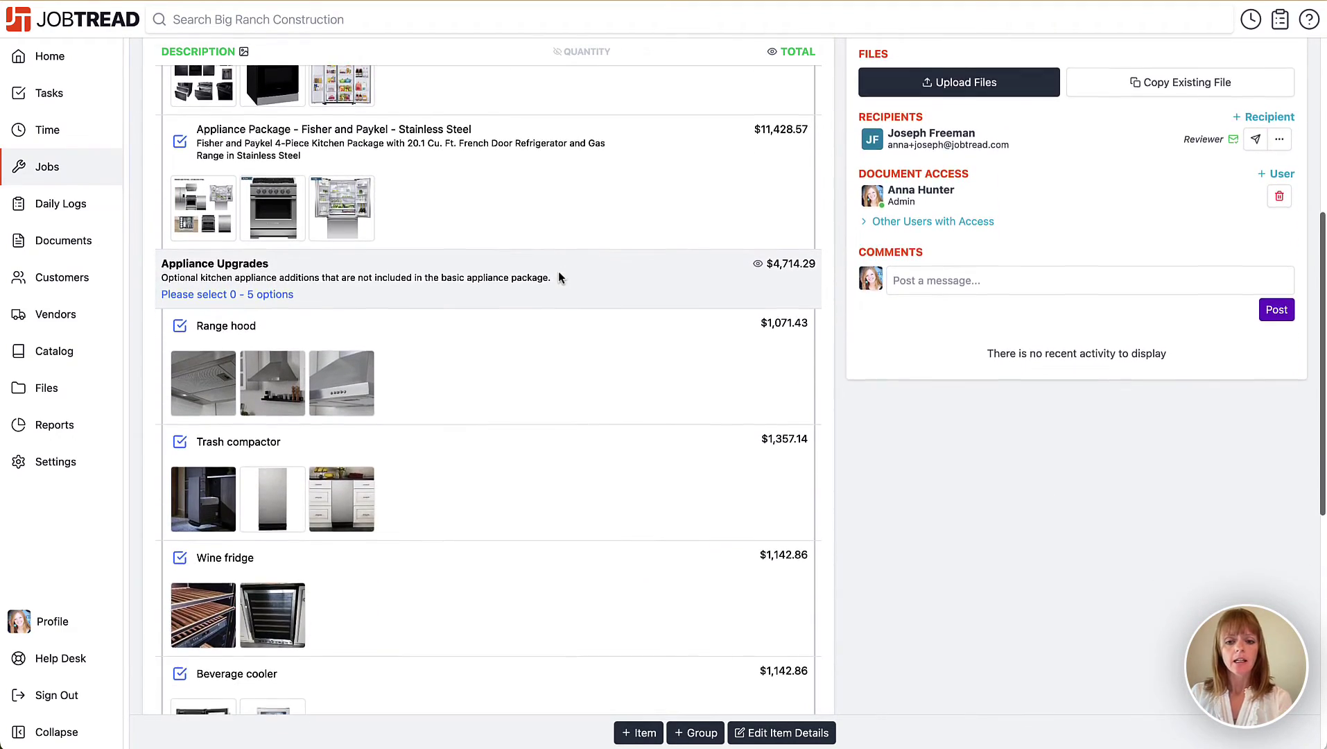
pyautogui.scroll(3, 558, 277)
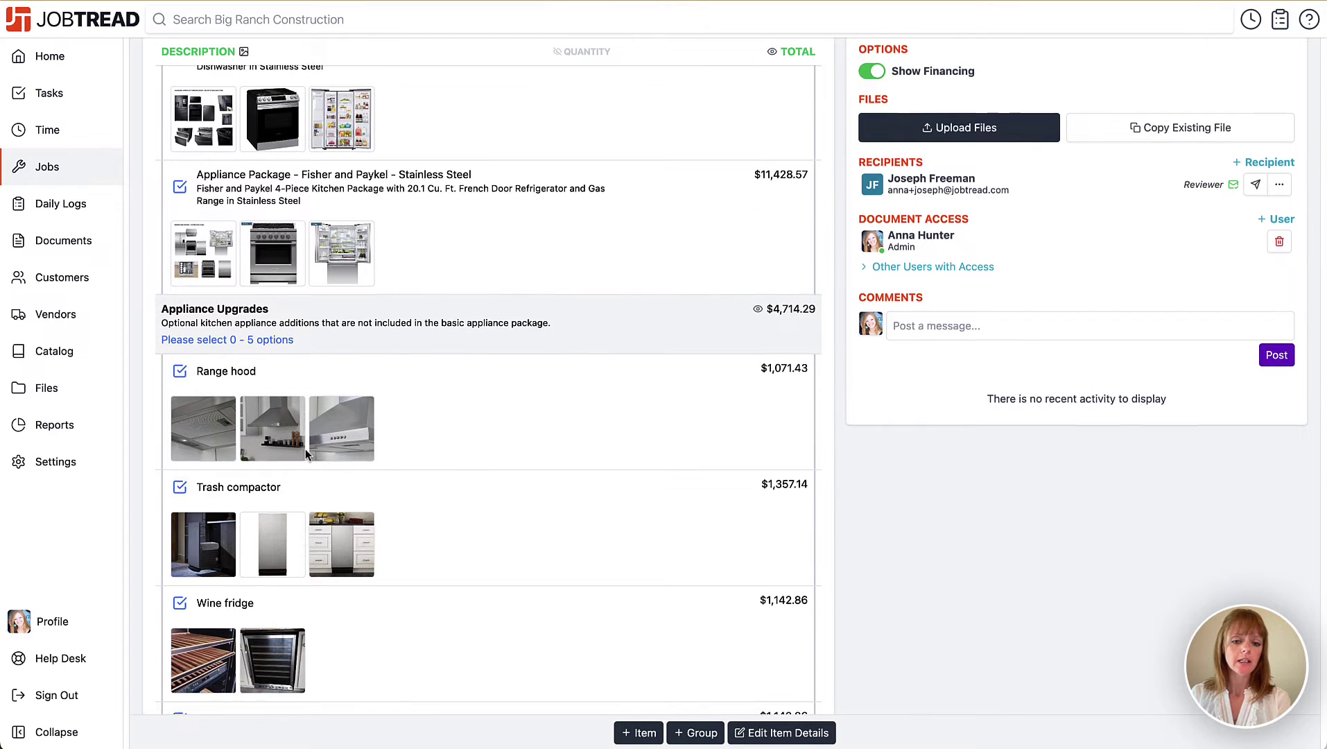
pyautogui.scroll(-5, 305, 451)
pyautogui.scroll(-5, 305, 454)
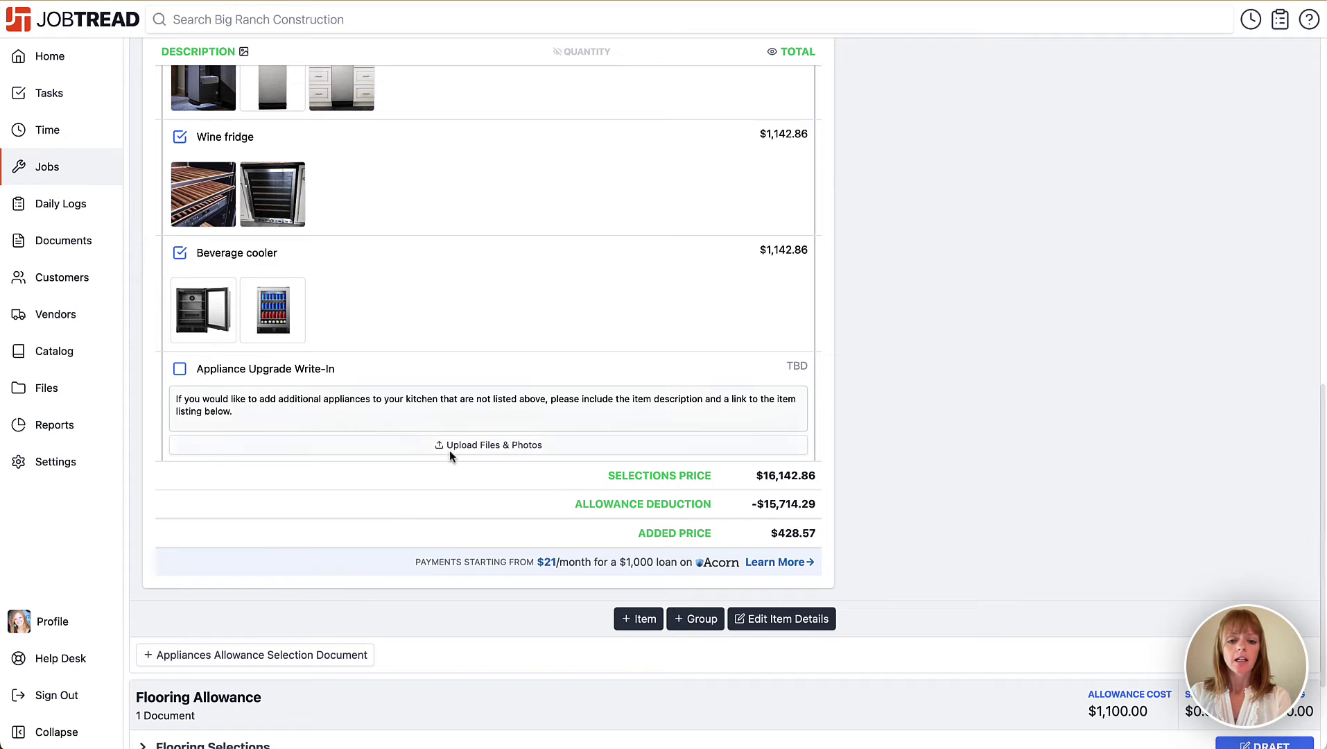
# Examine the selections price, allowance deduction and added price in Appliance Selections, and collapse the document.
pyautogui.moveTo(590, 473); pyautogui.dragTo(817, 544)
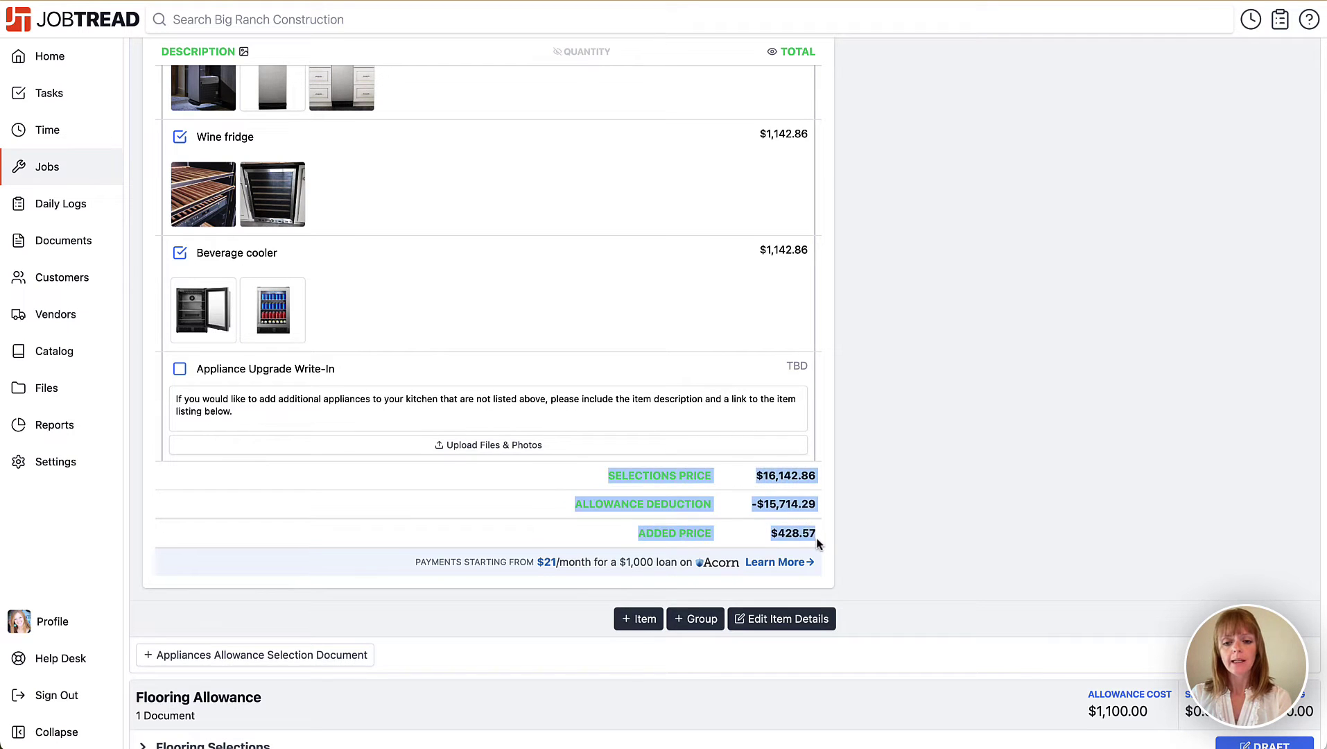
pyautogui.click(819, 544)
pyautogui.scroll(-1, 818, 544)
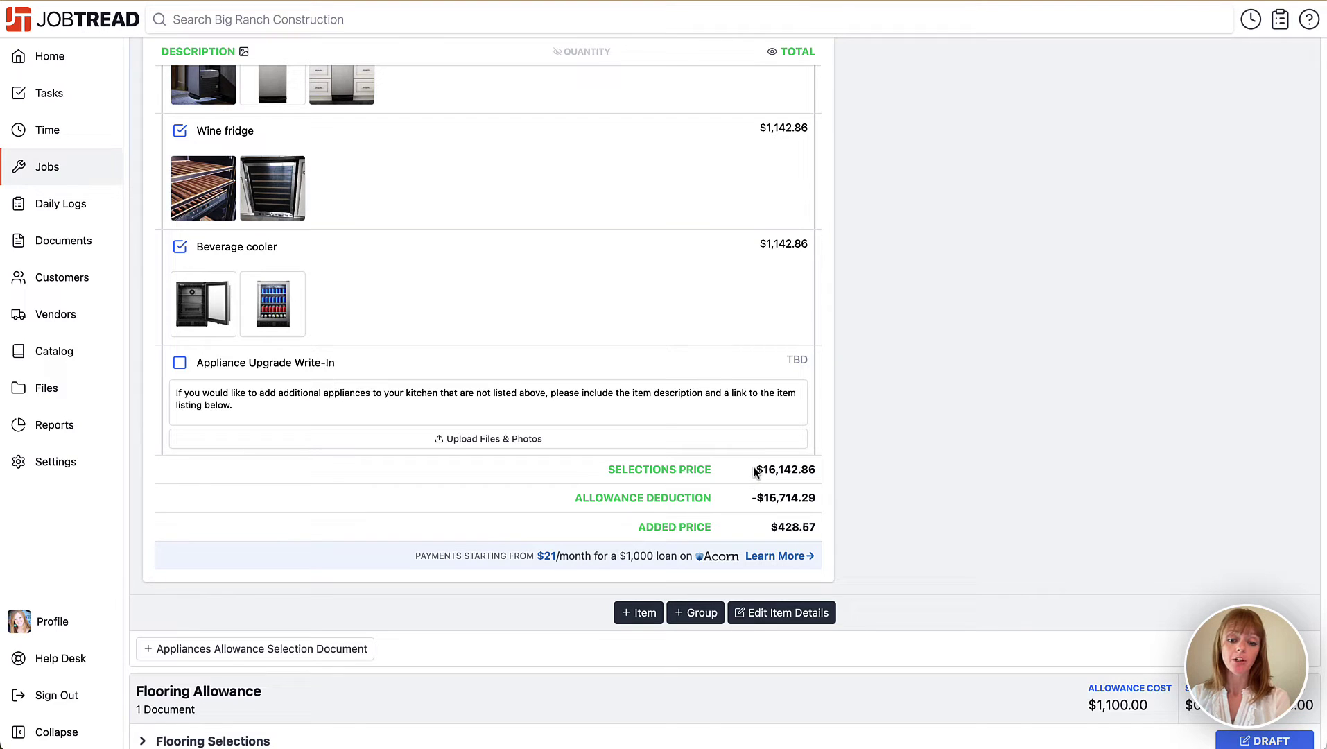
pyautogui.moveTo(754, 475); pyautogui.dragTo(819, 473)
pyautogui.click(820, 469)
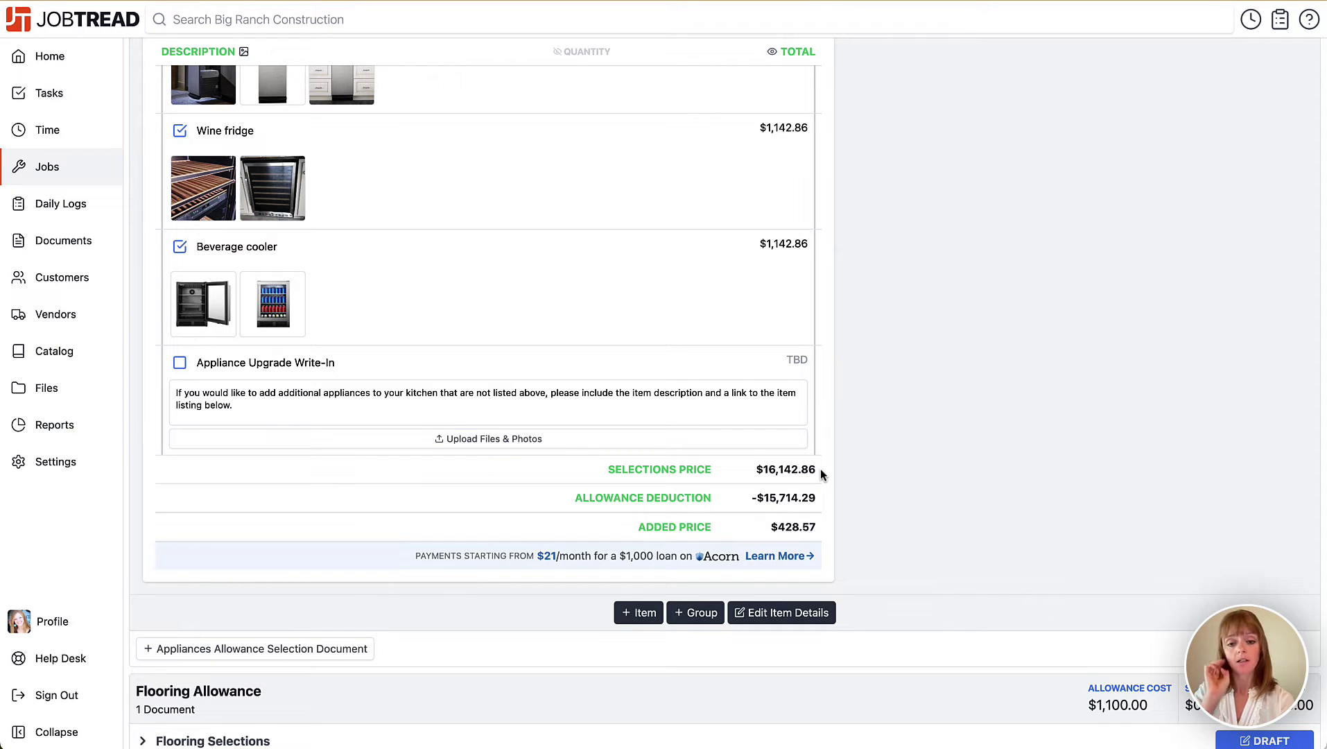
pyautogui.moveTo(751, 500); pyautogui.dragTo(819, 497)
pyautogui.scroll(15, 822, 496)
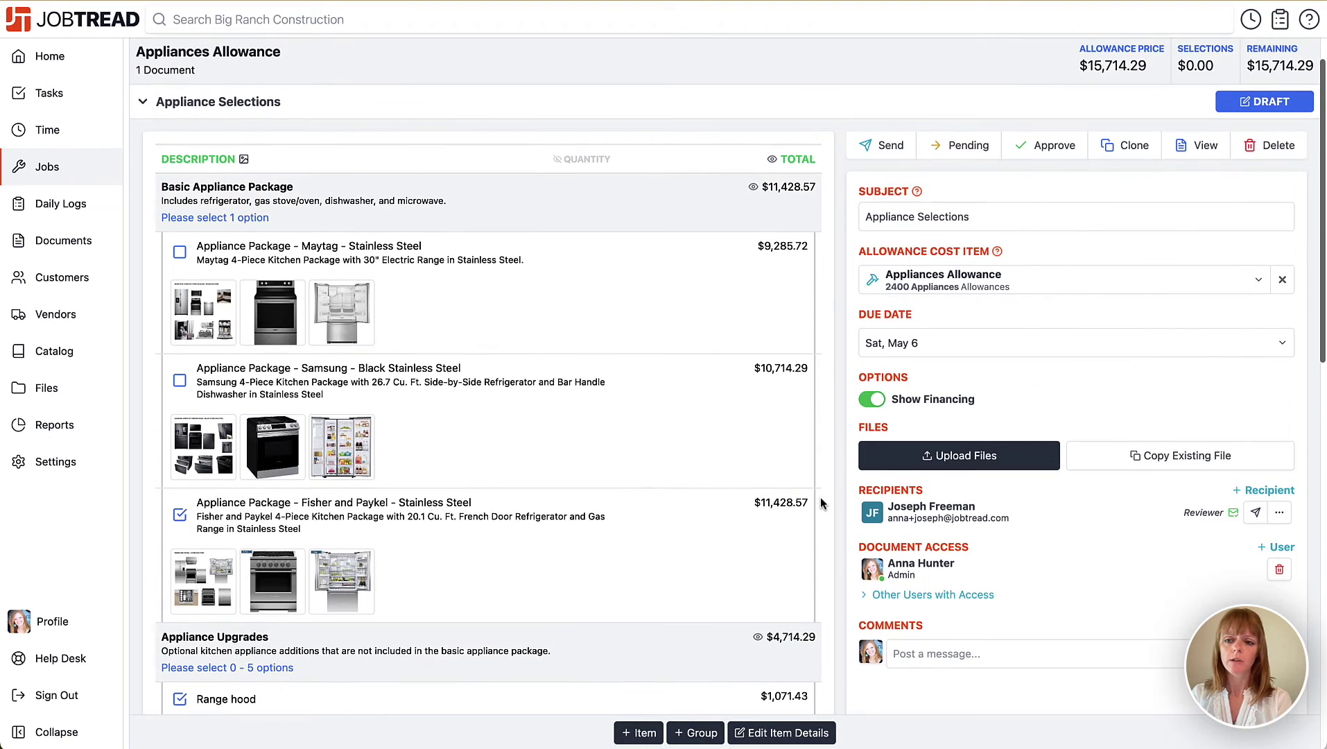
pyautogui.scroll(-15, 821, 504)
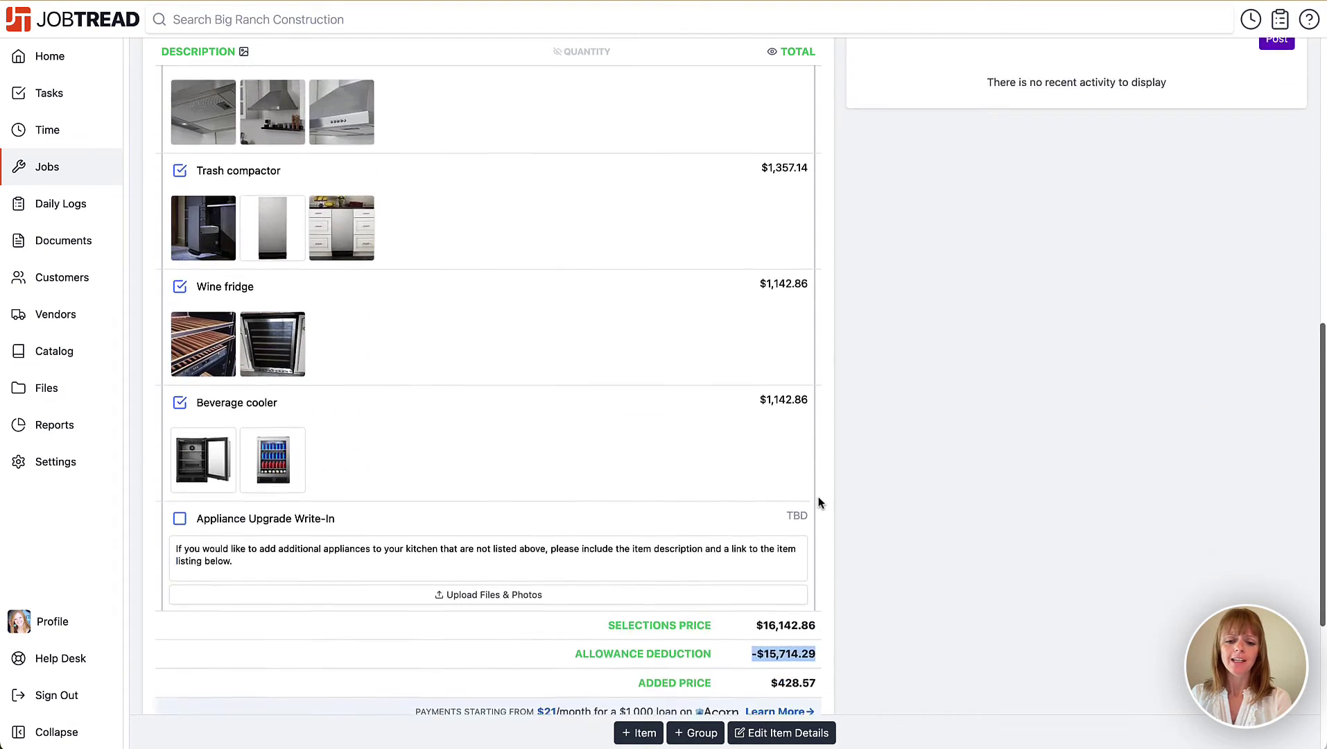
pyautogui.scroll(-3, 820, 502)
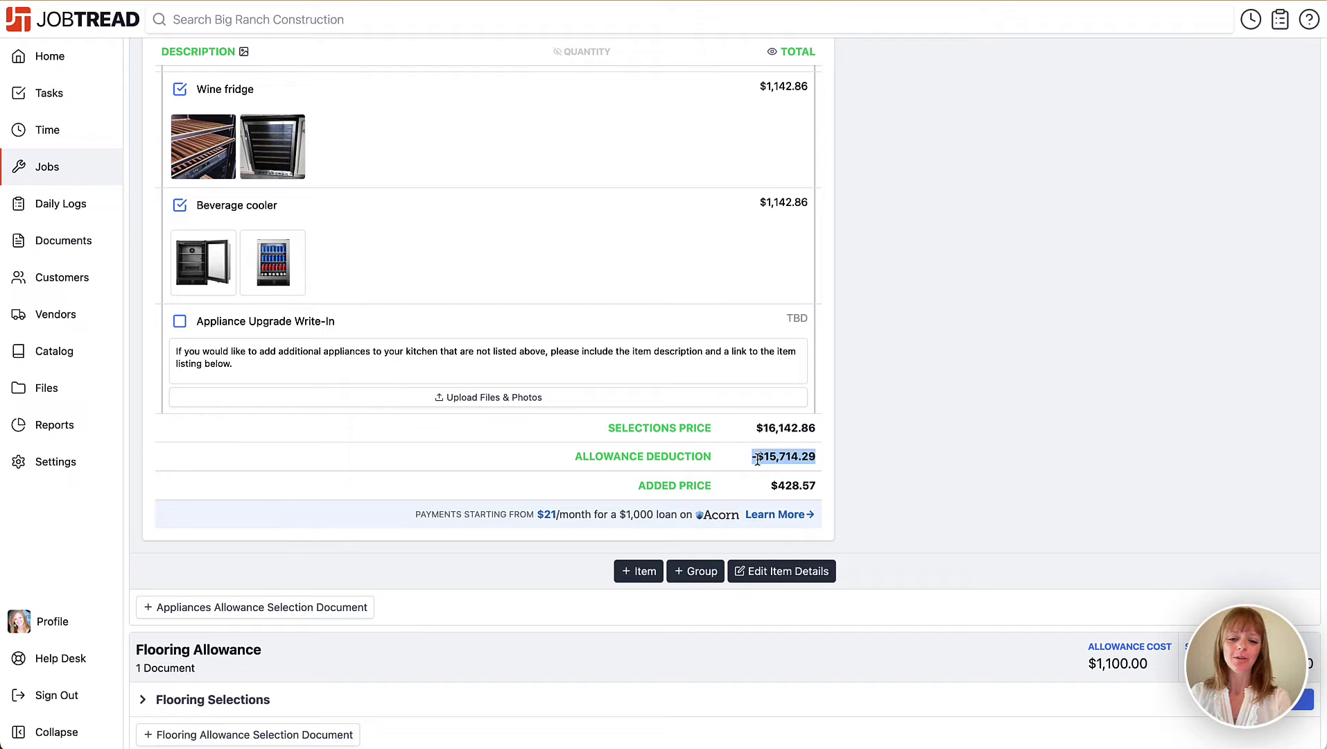
pyautogui.click(760, 464)
pyautogui.moveTo(771, 485); pyautogui.dragTo(824, 494)
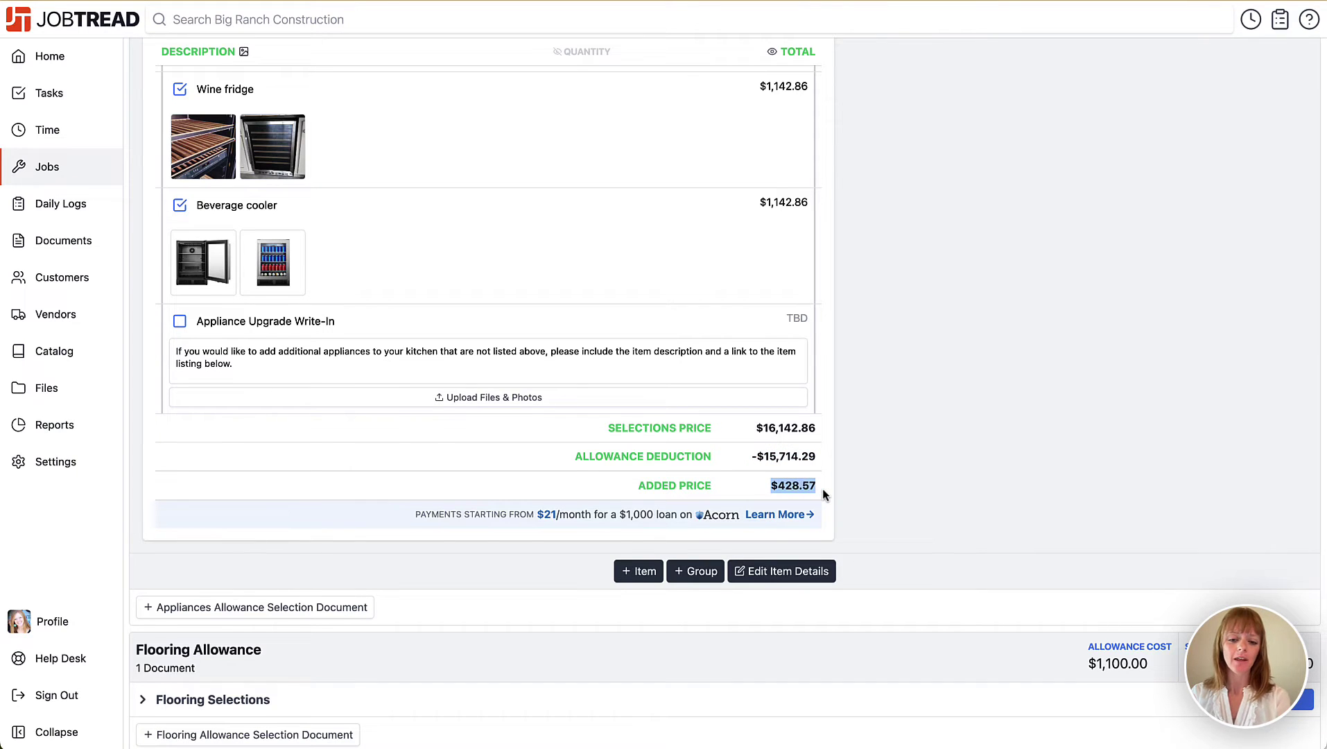
pyautogui.click(824, 494)
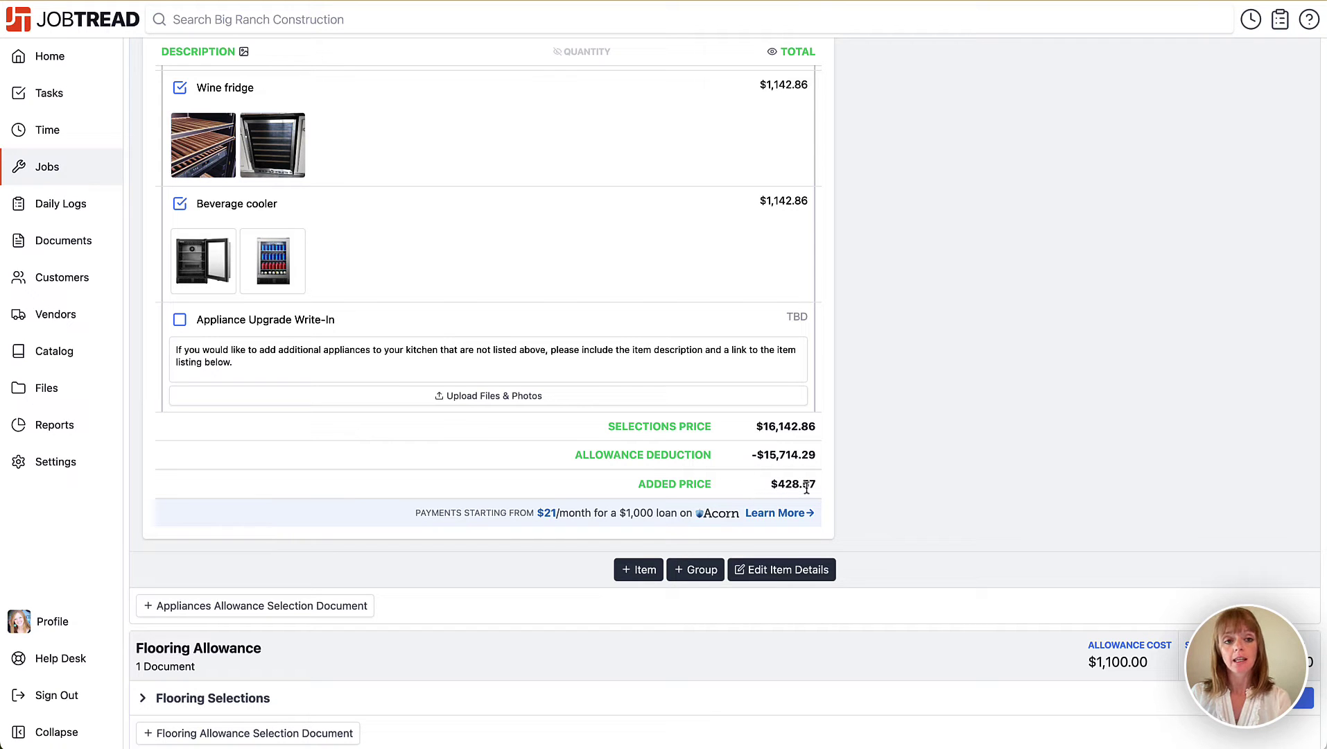
pyautogui.scroll(12, 806, 488)
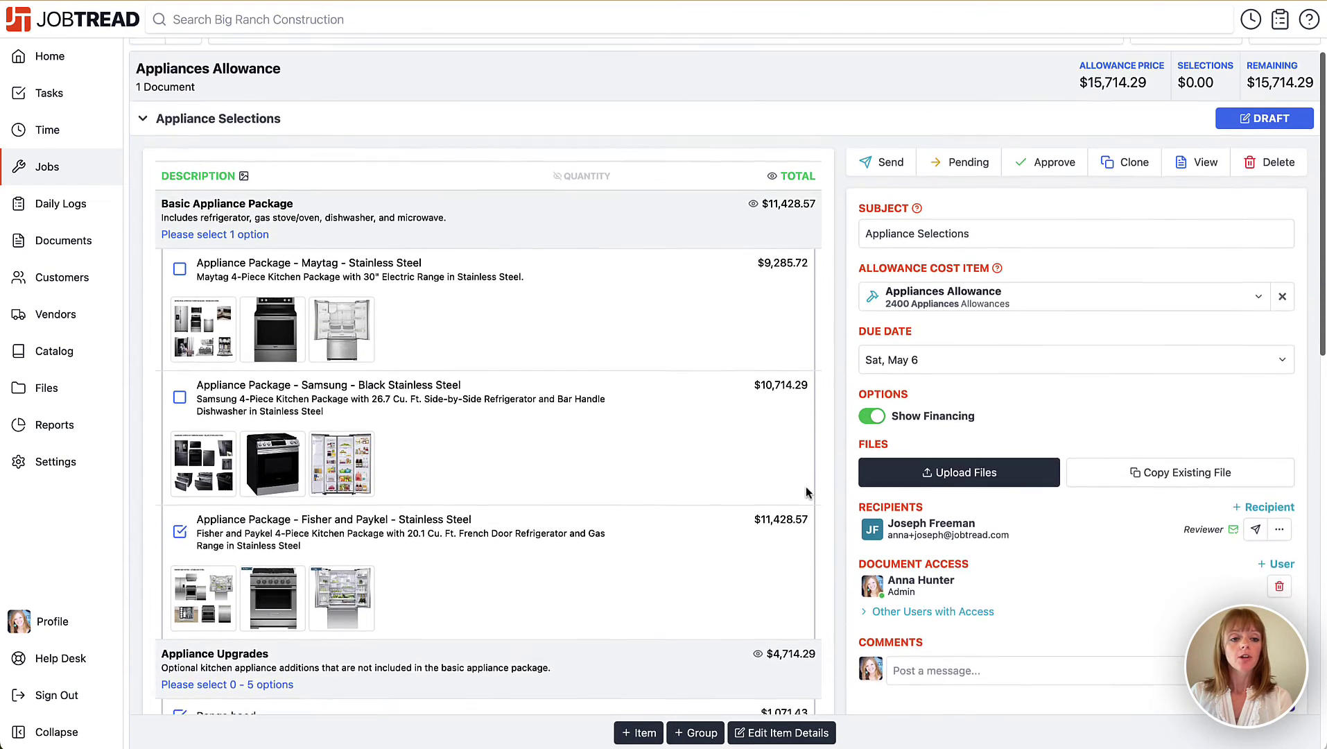
pyautogui.click(144, 168)
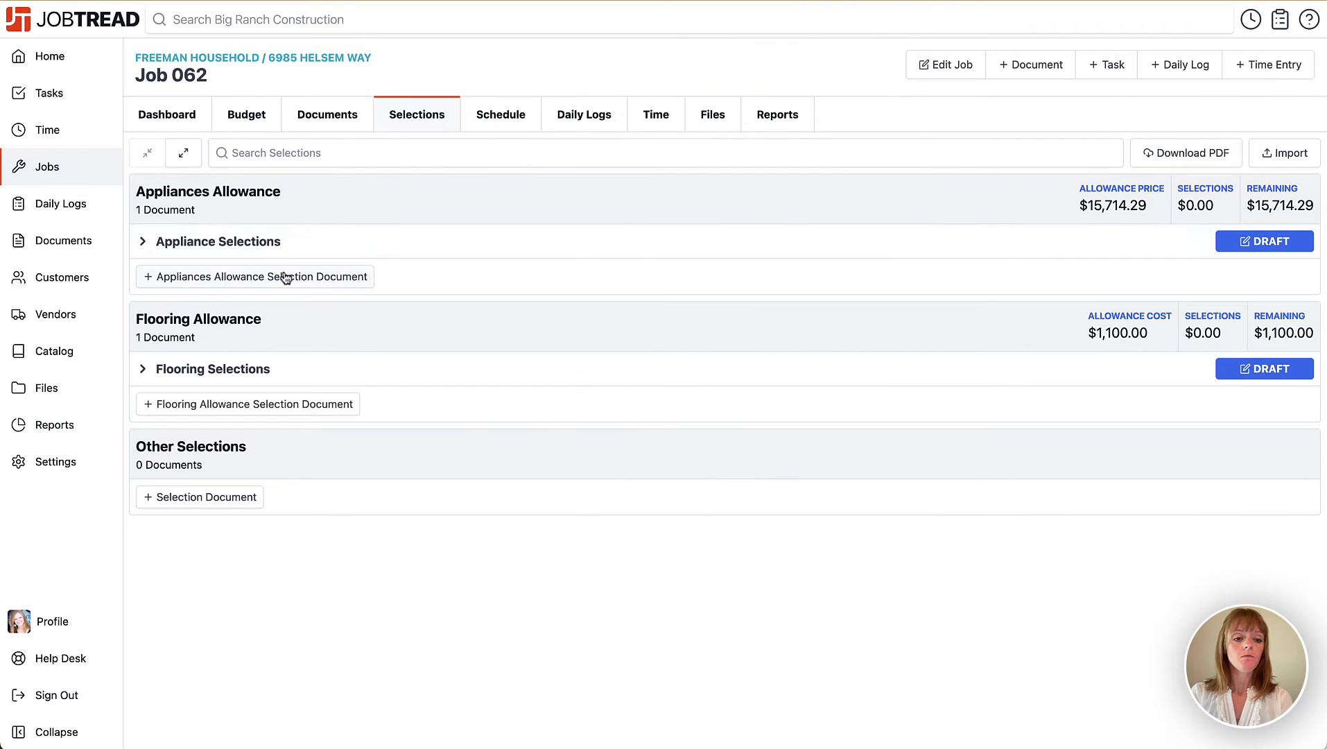
# Expand the Flooring Selections document and examine its flooring options, selections cost, allowance deduction, added cost and added fee.
pyautogui.click(150, 375)
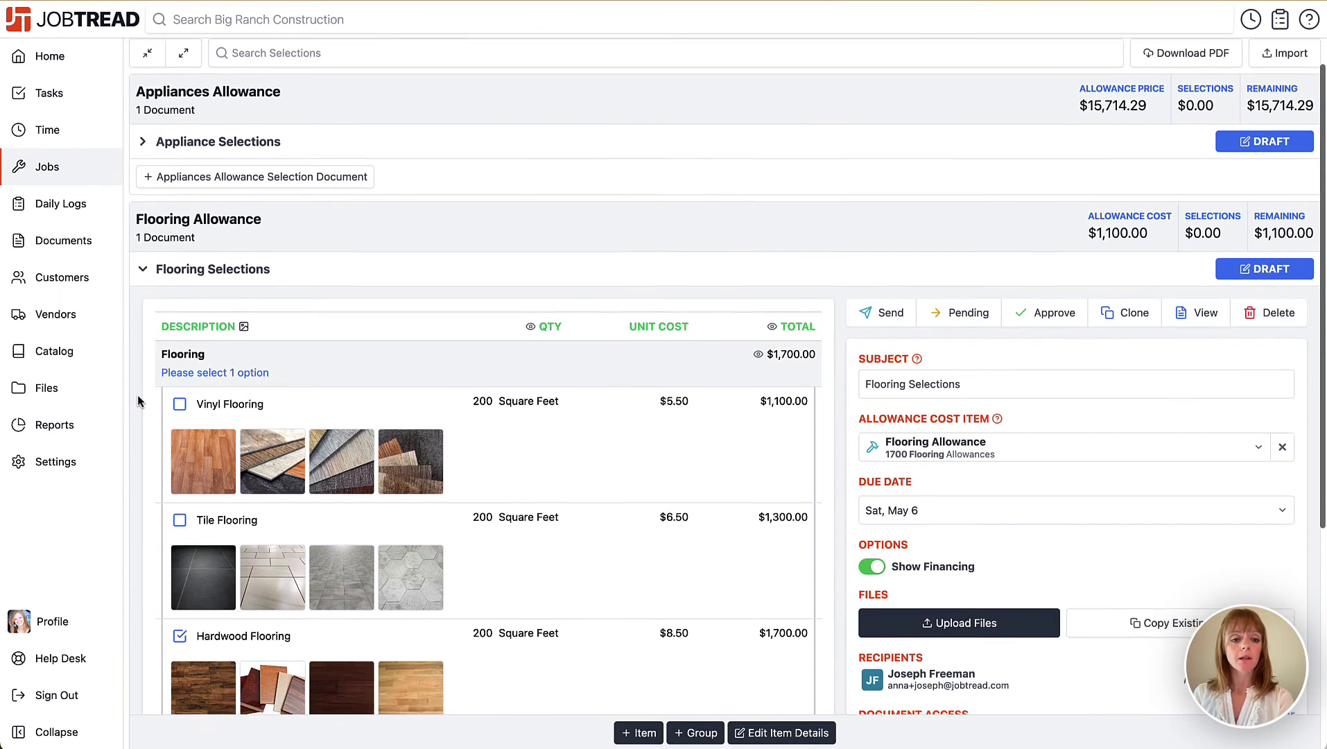
pyautogui.scroll(-4, 138, 401)
pyautogui.scroll(1, 138, 400)
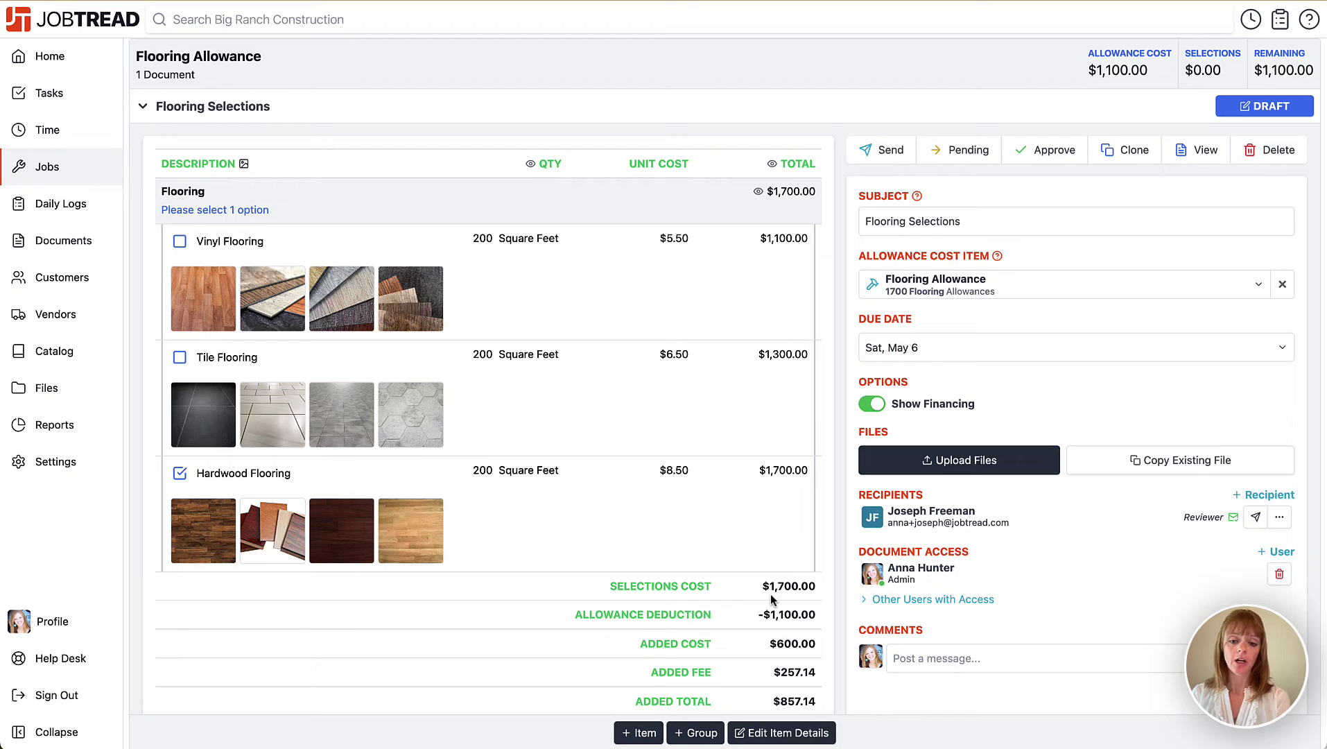
pyautogui.scroll(-1, 776, 596)
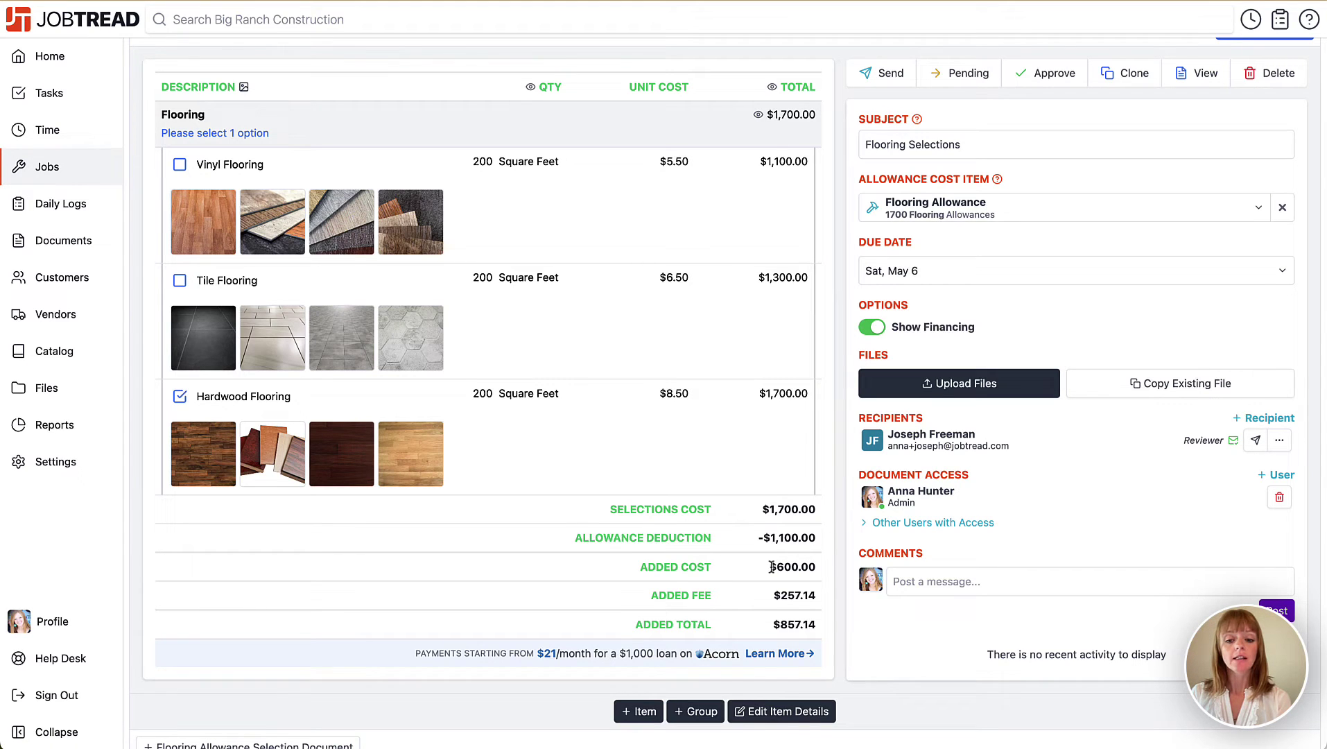
# Examine the added cost, added fee and added total for the hardwood option in Flooring Selections, and collapse the document.
pyautogui.moveTo(769, 568); pyautogui.dragTo(819, 569)
pyautogui.scroll(-1, 818, 568)
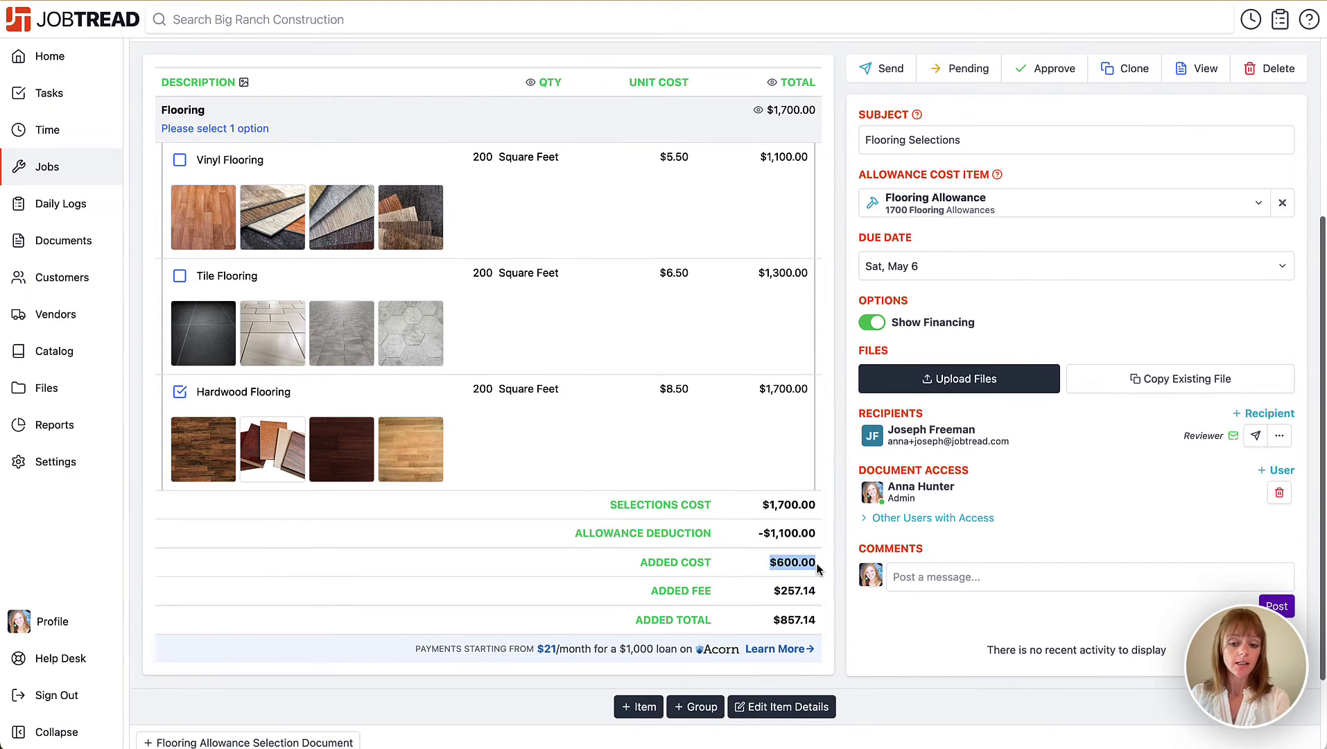
pyautogui.moveTo(771, 595); pyautogui.dragTo(811, 591)
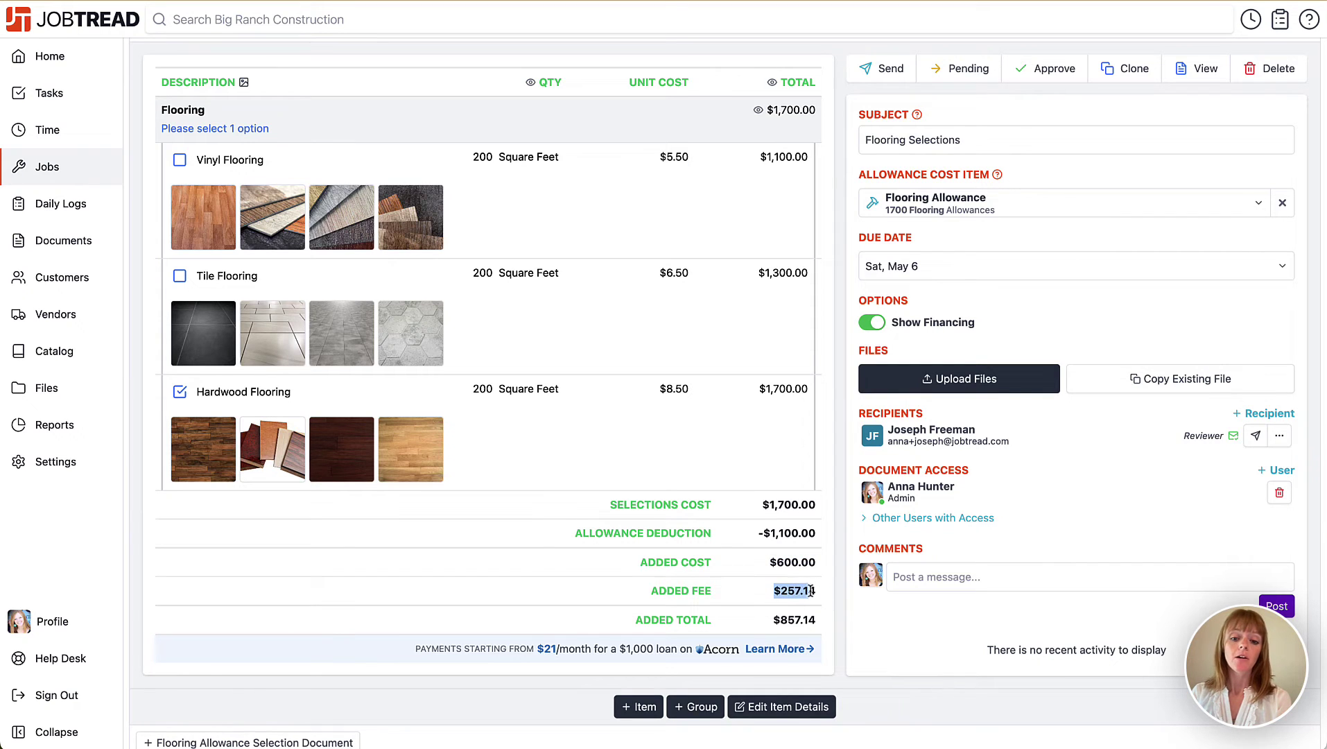
pyautogui.click(817, 594)
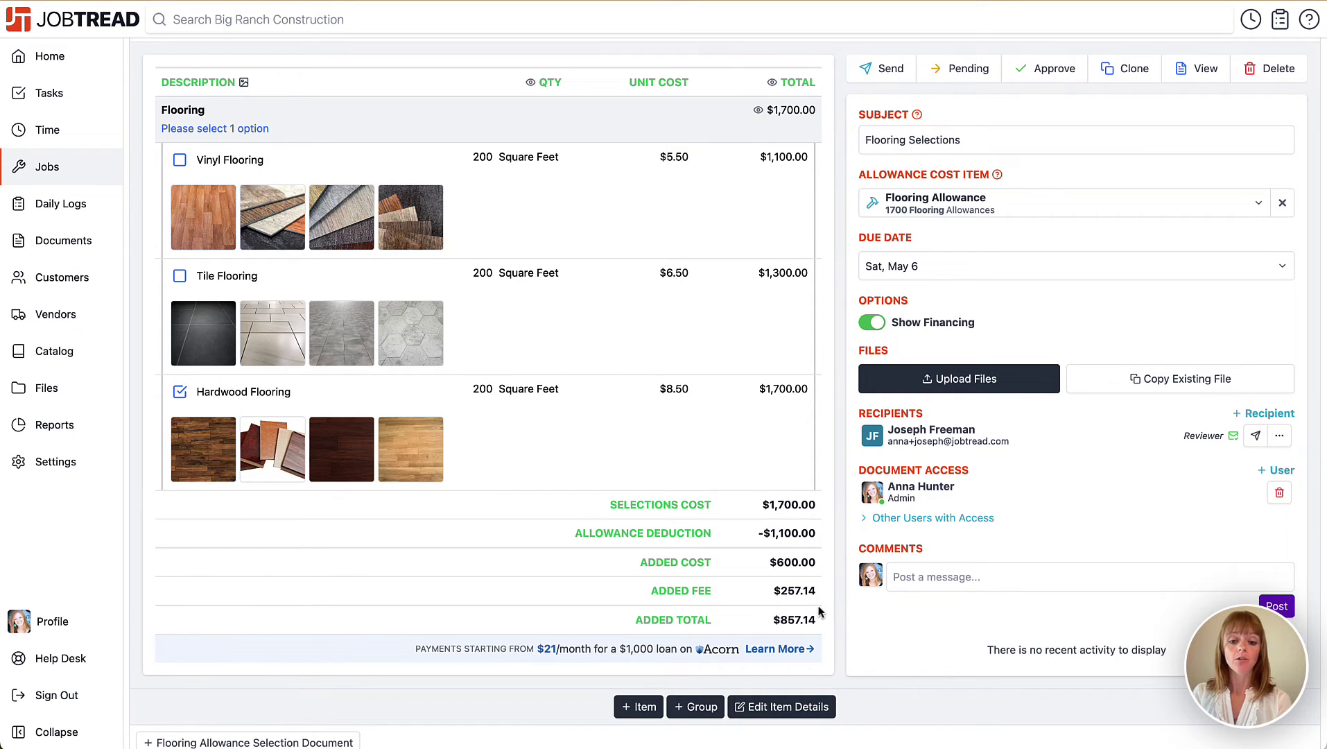
pyautogui.moveTo(818, 621); pyautogui.dragTo(768, 624)
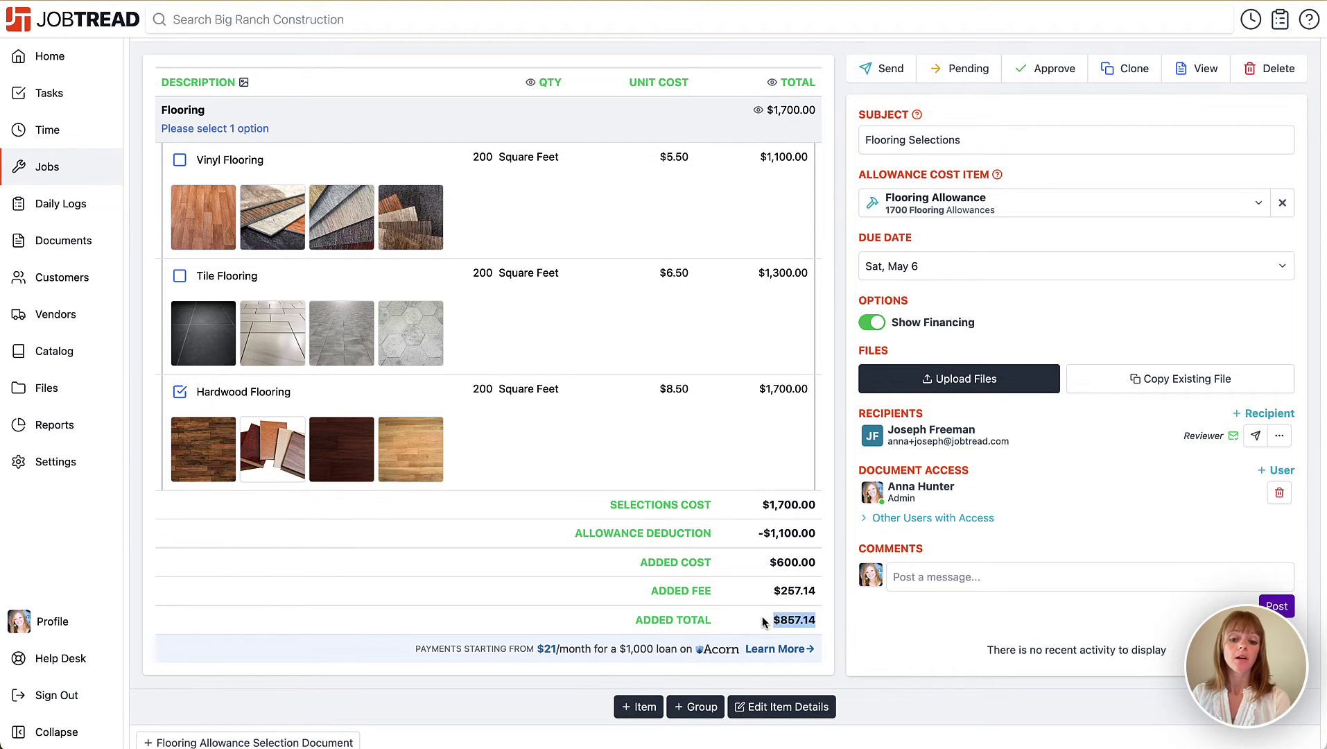
pyautogui.scroll(-1, 763, 622)
pyautogui.click(763, 622)
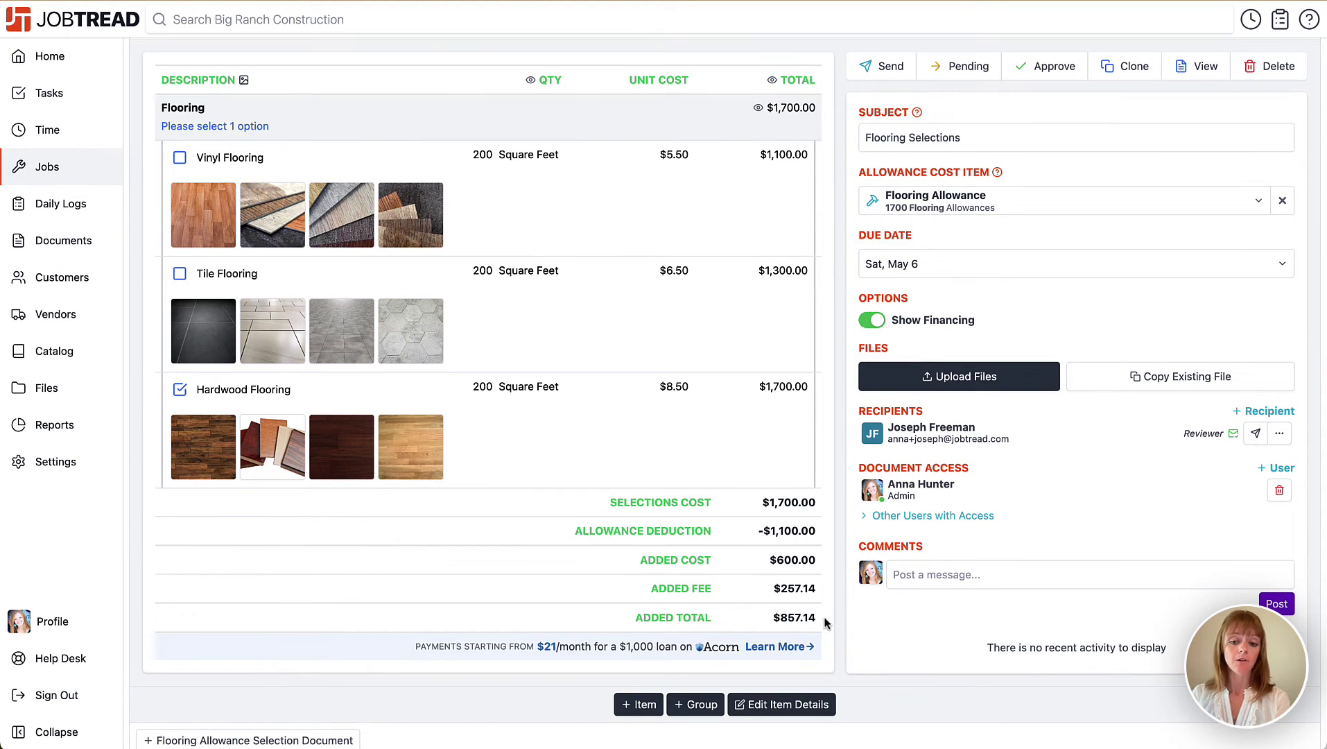
pyautogui.scroll(5, 826, 622)
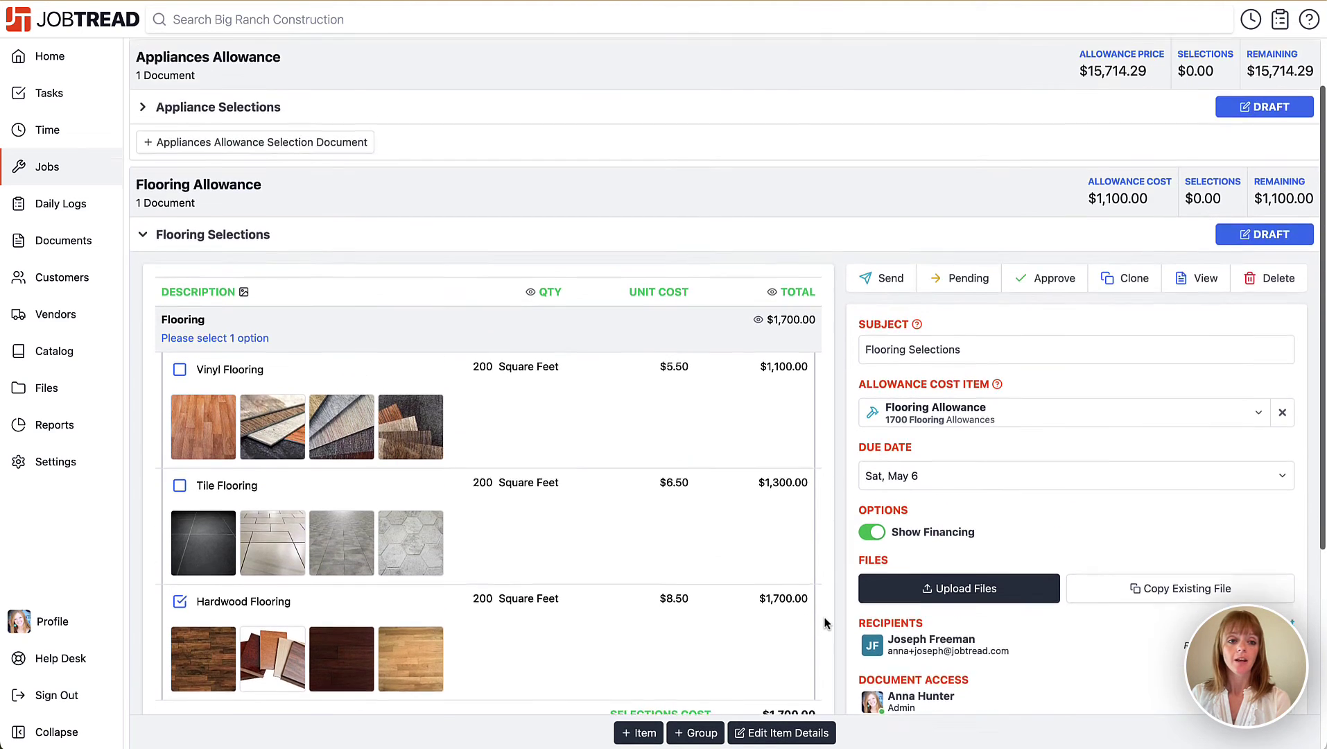
pyautogui.click(146, 377)
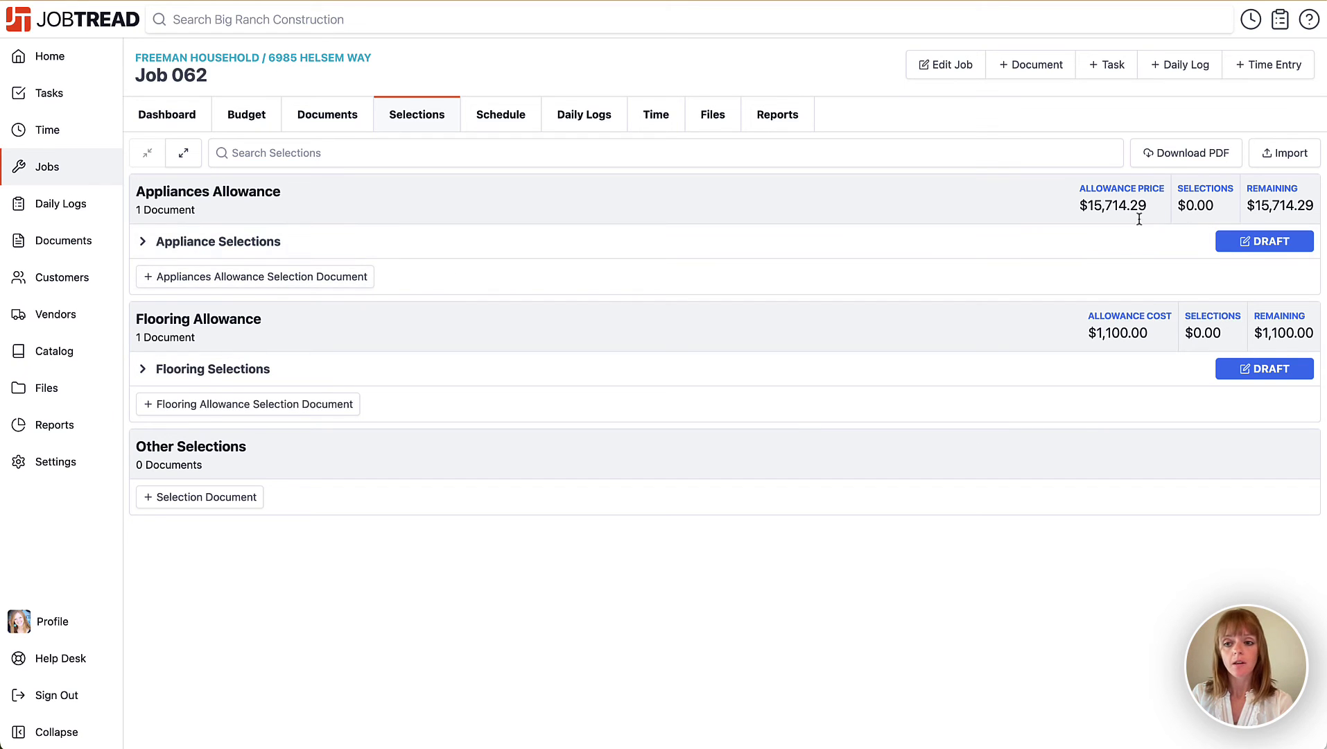
# Mark the Appliance Selections document as approved without a message, leaving Send Email on, and collapse it.
pyautogui.click(706, 257)
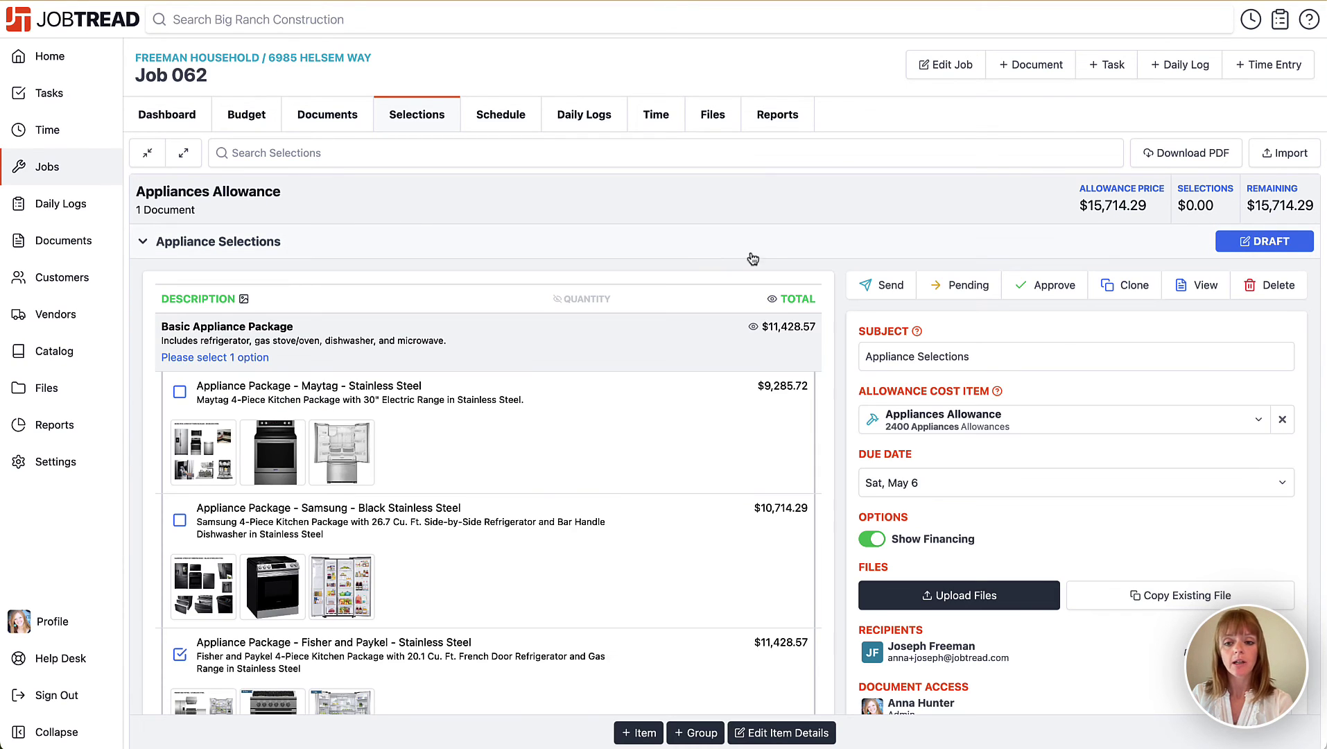
pyautogui.click(1022, 285)
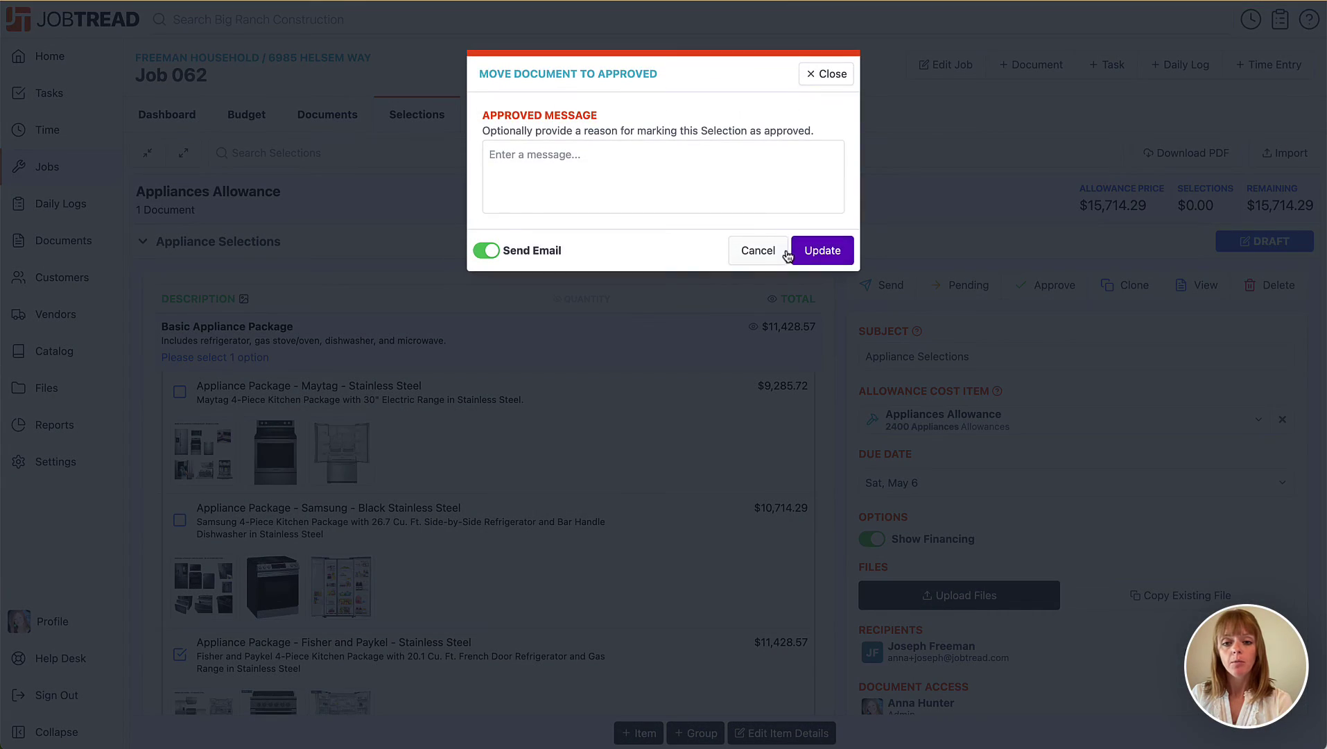
pyautogui.click(813, 257)
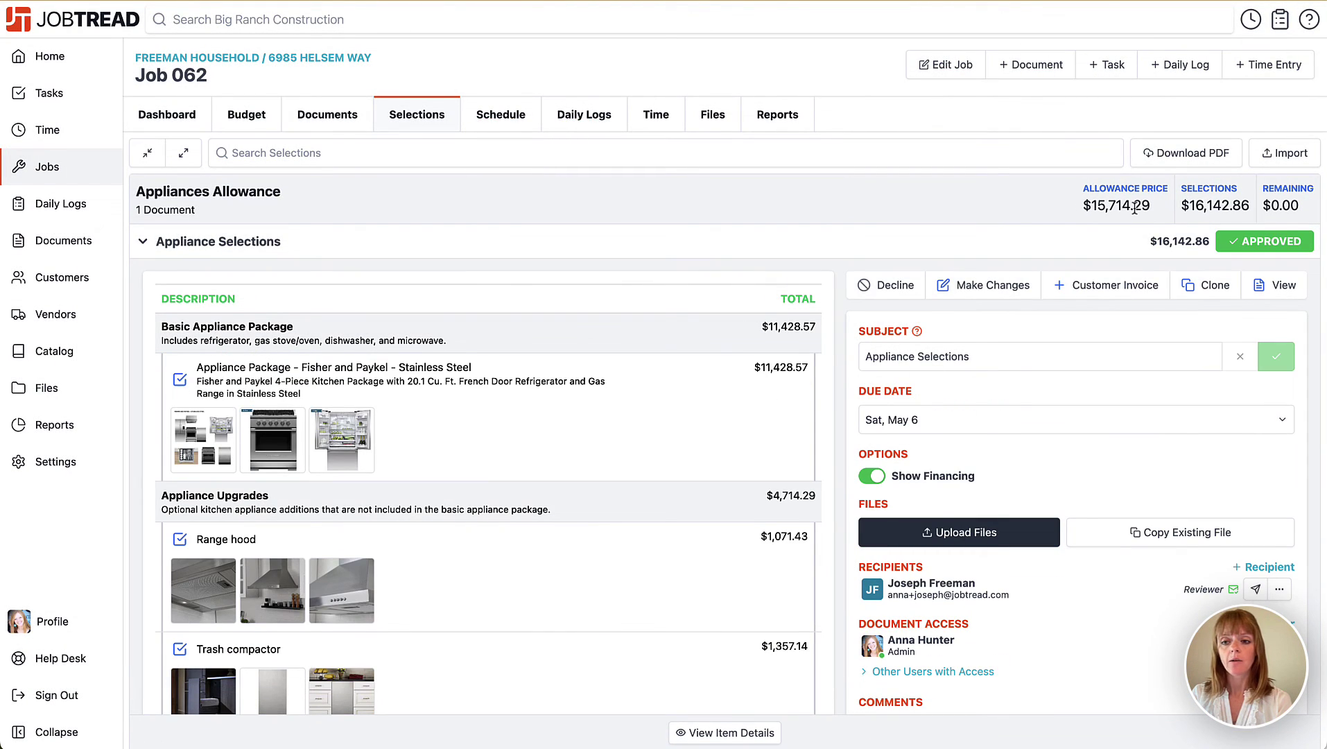
pyautogui.click(152, 244)
# Mark the Flooring Selections document as approved without a message, and collapse it.
pyautogui.click(316, 382)
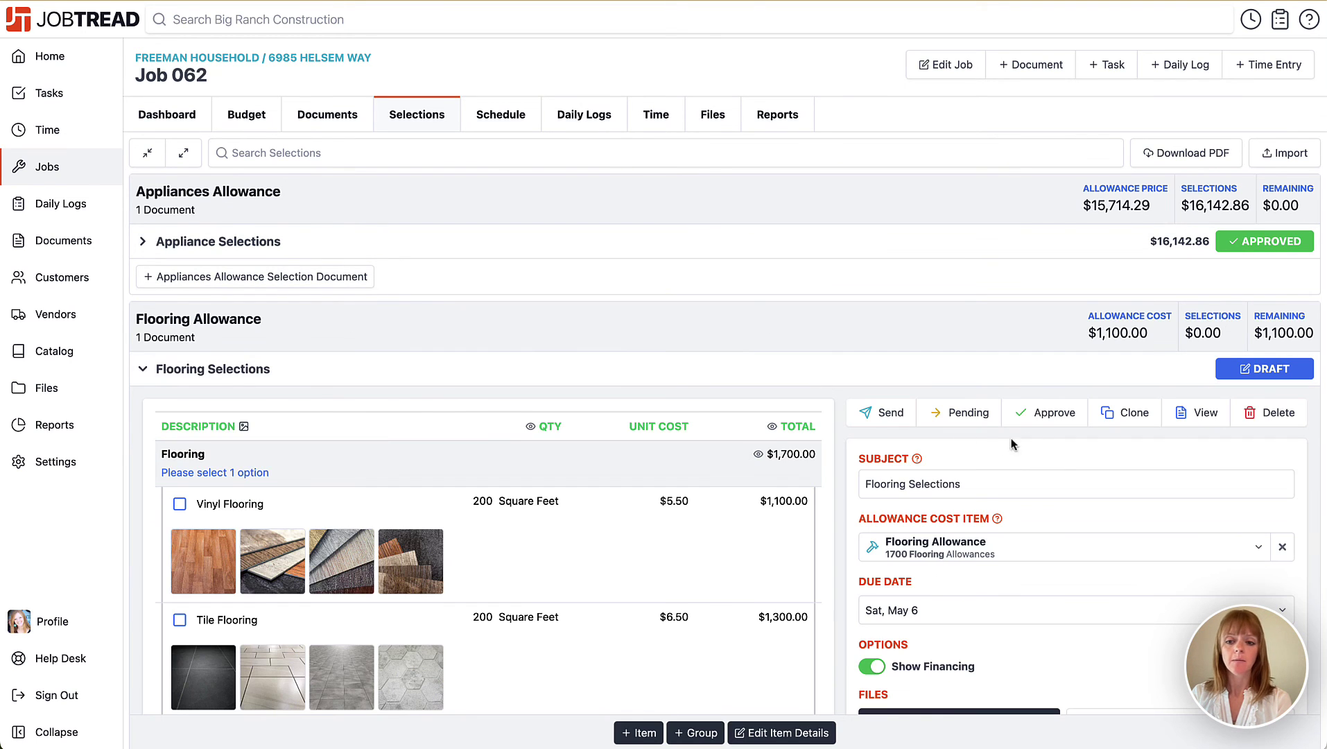
pyautogui.click(1044, 414)
pyautogui.click(818, 252)
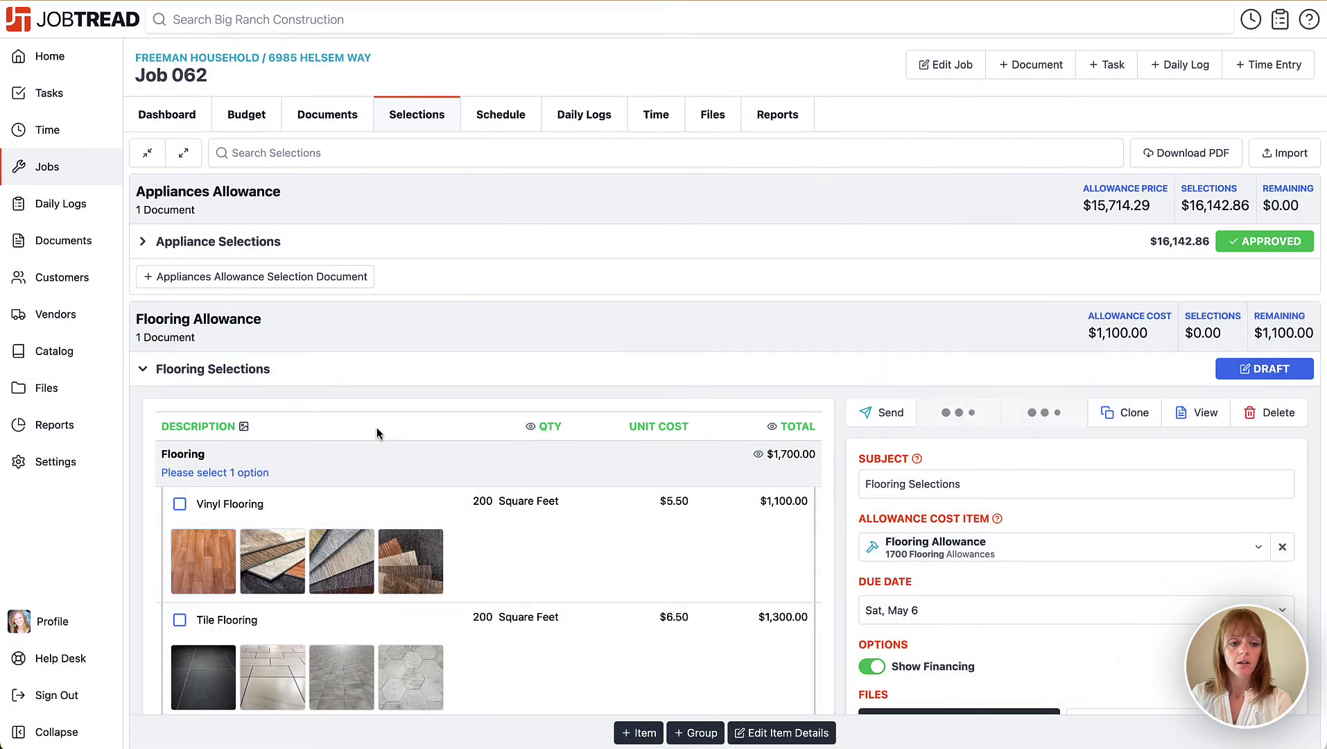
pyautogui.click(319, 379)
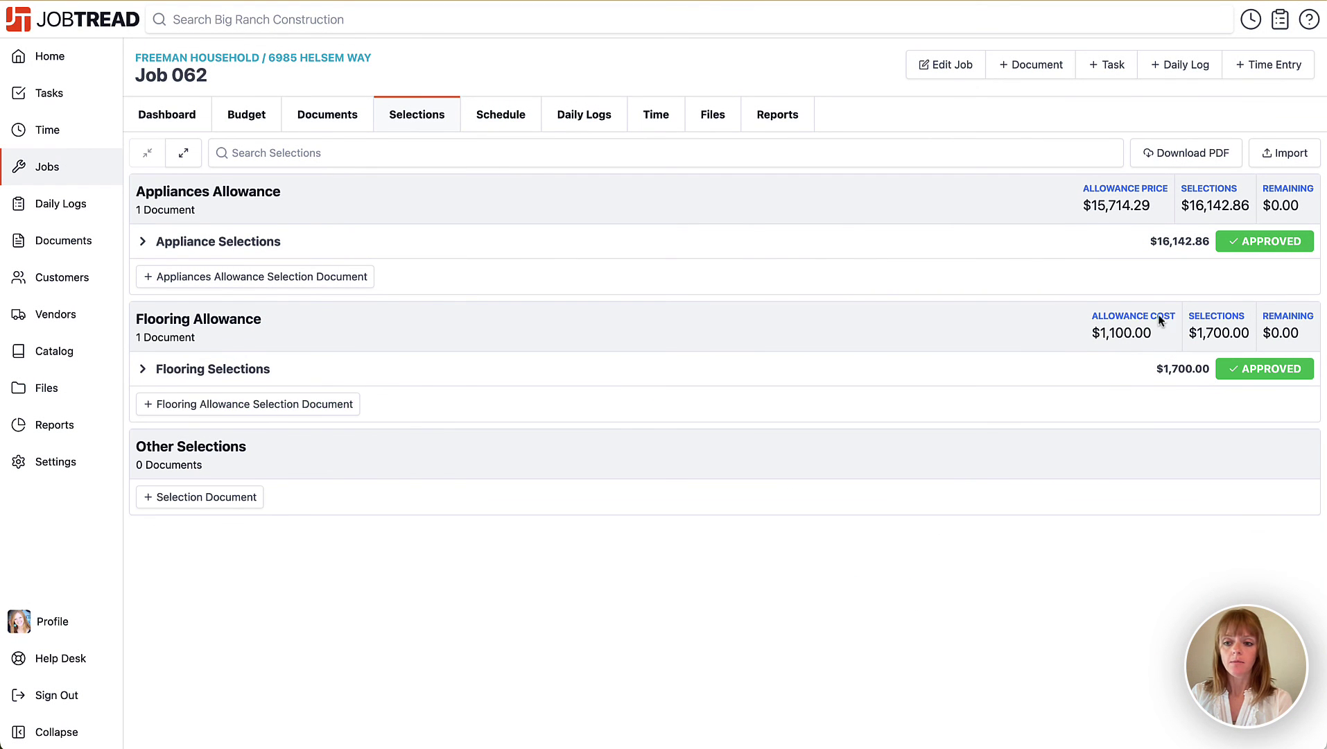